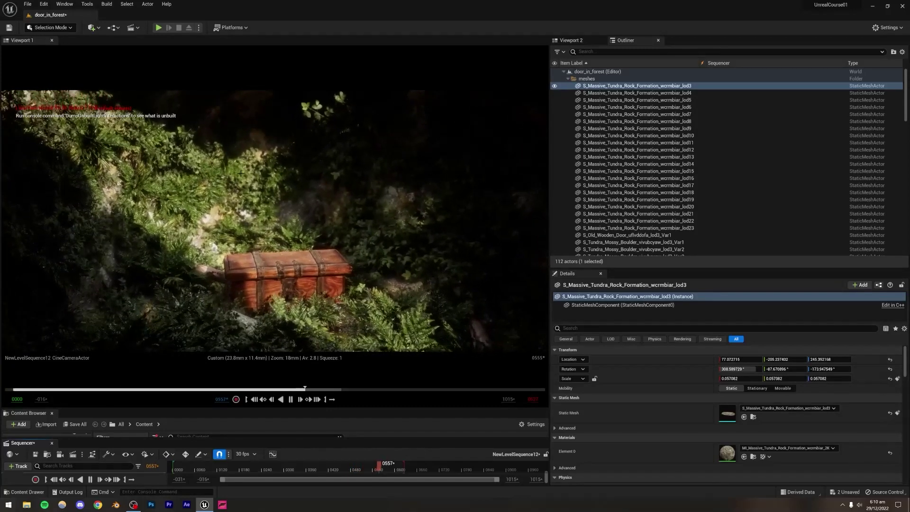
- Pause the sequence playback and run the console command foliage.ForceLOD 0
{"action": "key", "text": "space"}
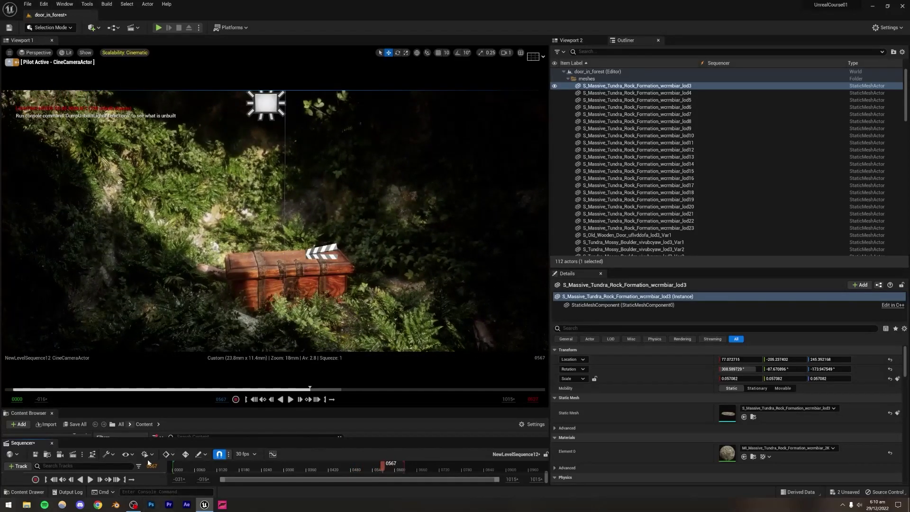
{"action": "key", "text": "grave"}
{"action": "type", "text": "foliage.fo"}
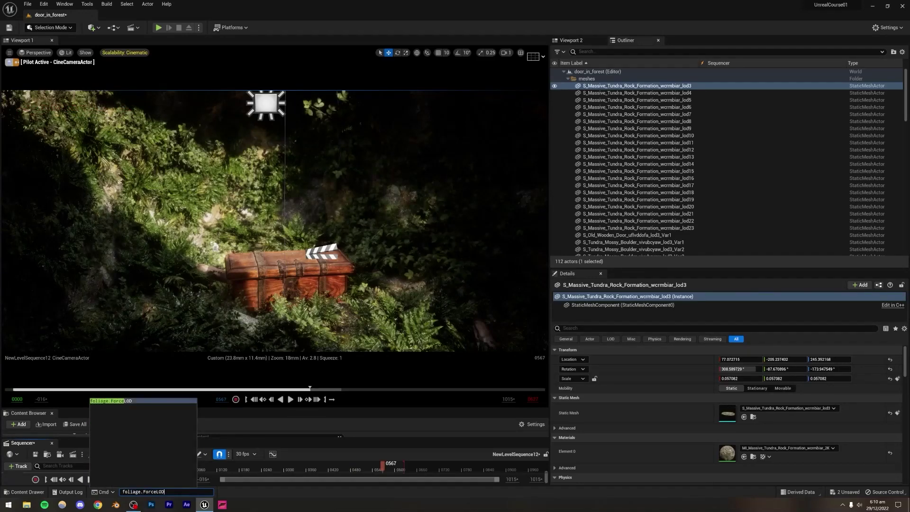
{"action": "type", "text": "0"}
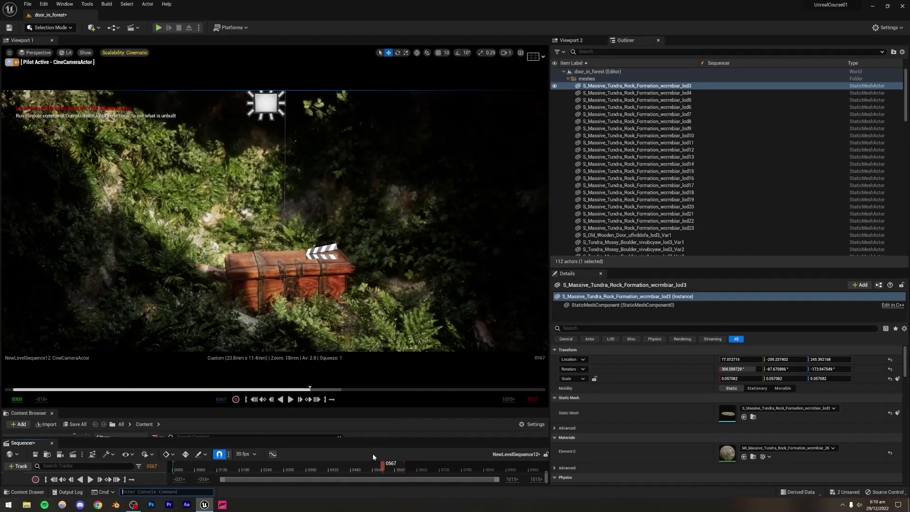
- Play back part of the treasure chest shot, pause it, and scrub the sequence to frame 14 to view the wooden door
{"action": "key", "text": "space"}
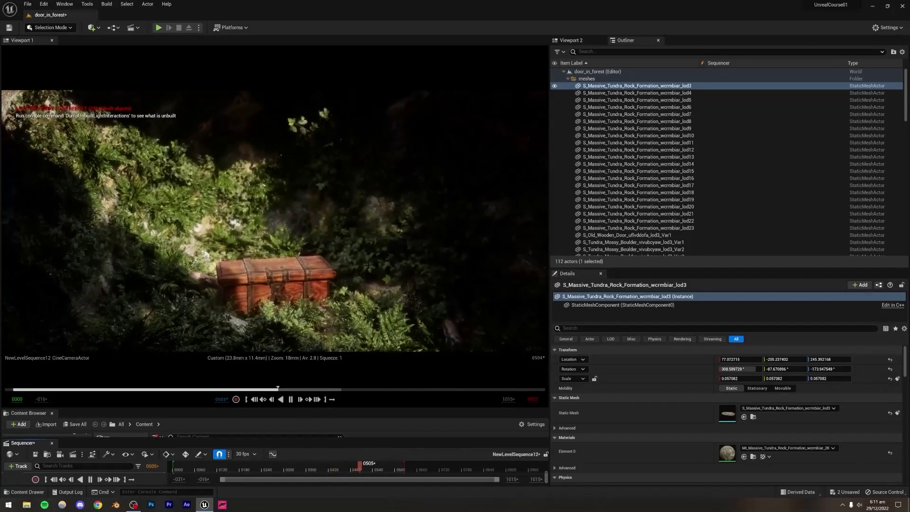
{"action": "key", "text": "space"}
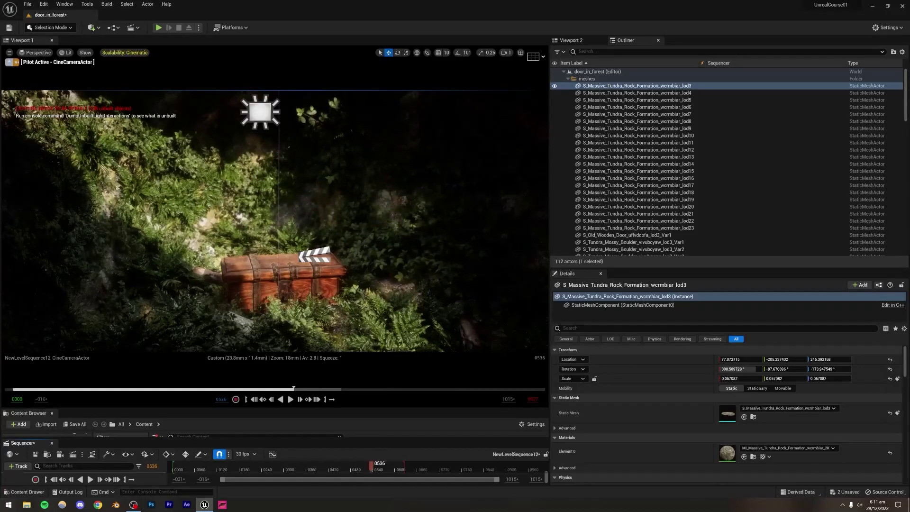
{"action": "left_click_drag", "start_coordinate": [343, 463], "coordinate": [177, 466]}
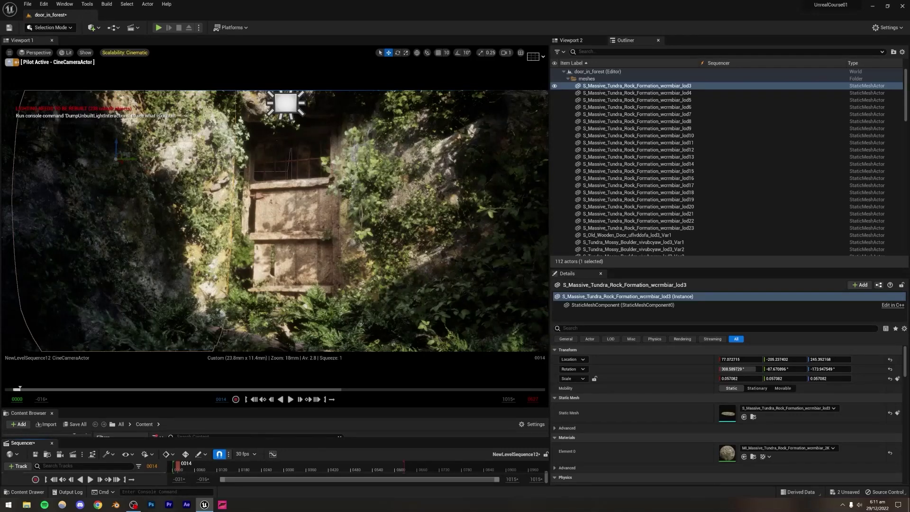
- Create a new level from the Empty Level template, saving the door_in_forest level
{"action": "left_click", "coordinate": [27, 5]}
{"action": "left_click", "coordinate": [47, 22]}
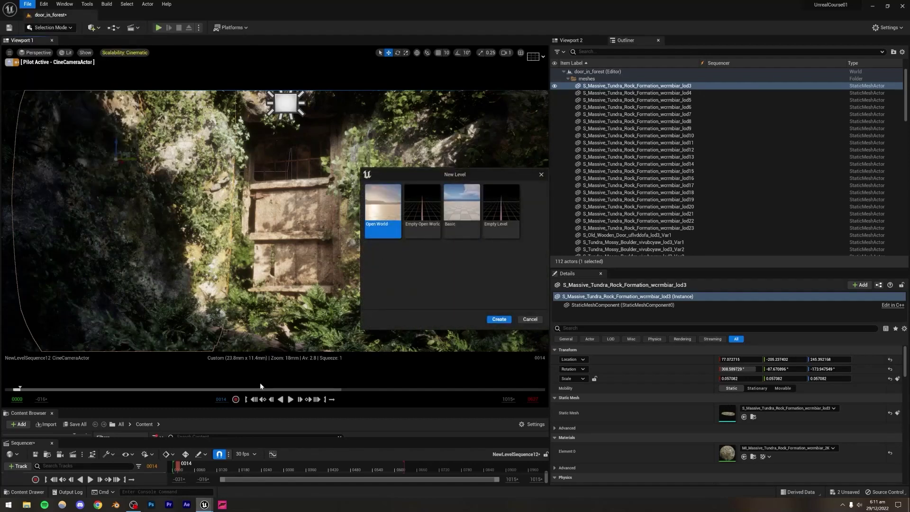
{"action": "left_click", "coordinate": [491, 209]}
{"action": "left_click", "coordinate": [499, 319]}
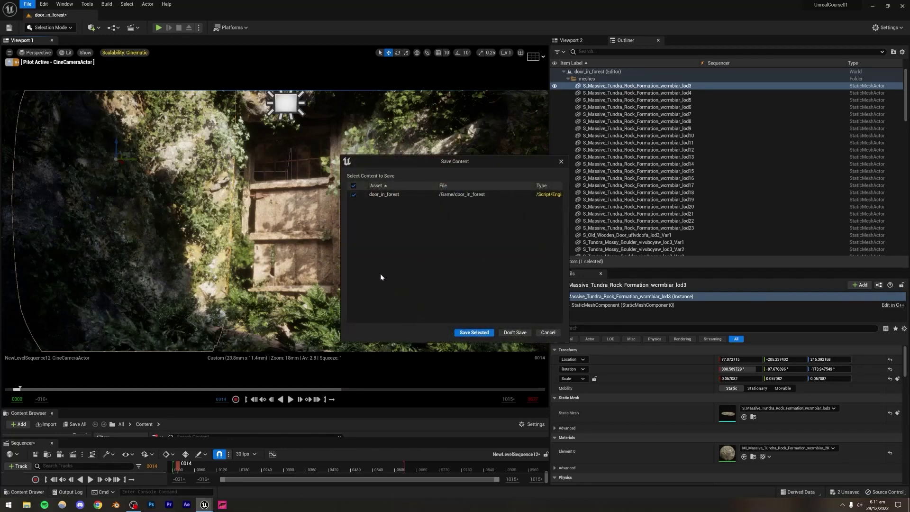
{"action": "left_click", "coordinate": [476, 333]}
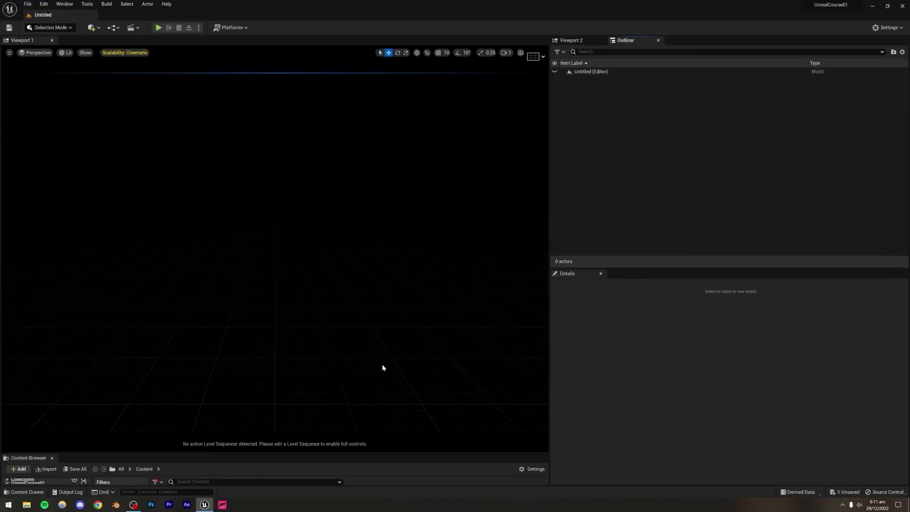
- Use the Env. Light Mixer to add a sky light, atmospheric light, sky atmosphere, volumetric cloud and height fog to the empty level
{"action": "left_click_drag", "start_coordinate": [258, 453], "coordinate": [278, 389]}
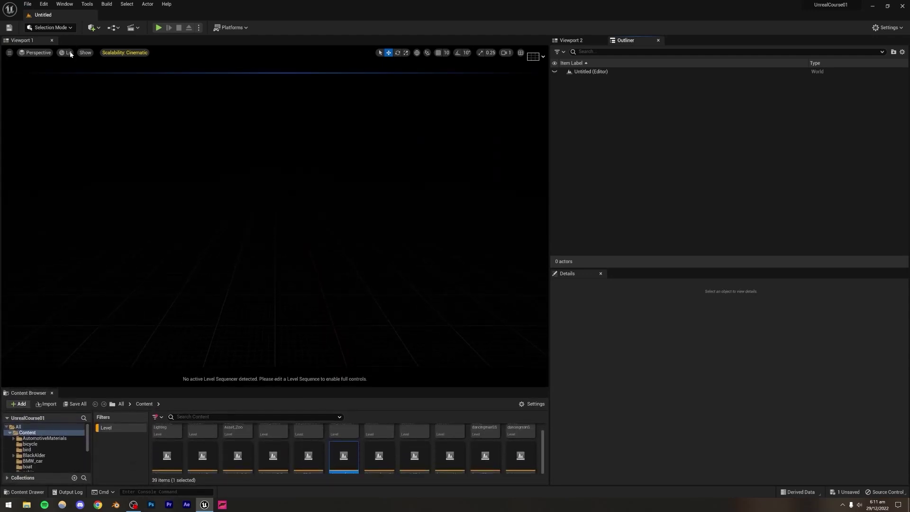
{"action": "left_click", "coordinate": [63, 5]}
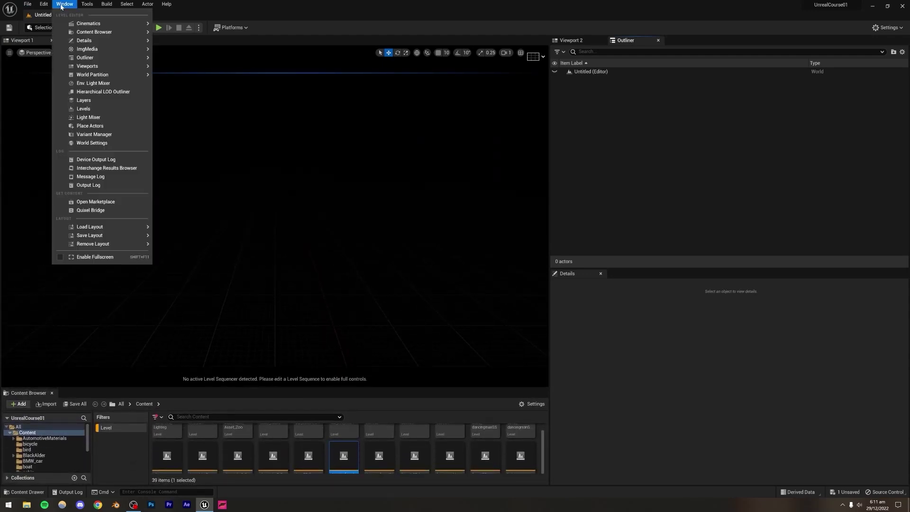
{"action": "left_click", "coordinate": [98, 86]}
{"action": "left_click", "coordinate": [468, 224]}
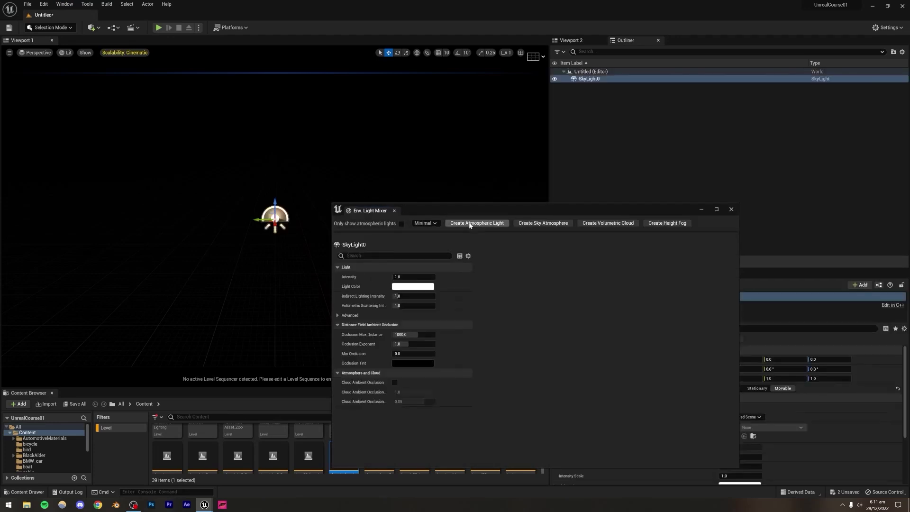
{"action": "left_click", "coordinate": [469, 224]}
{"action": "left_click", "coordinate": [470, 224]}
{"action": "left_click", "coordinate": [469, 224]}
{"action": "left_click", "coordinate": [470, 223]}
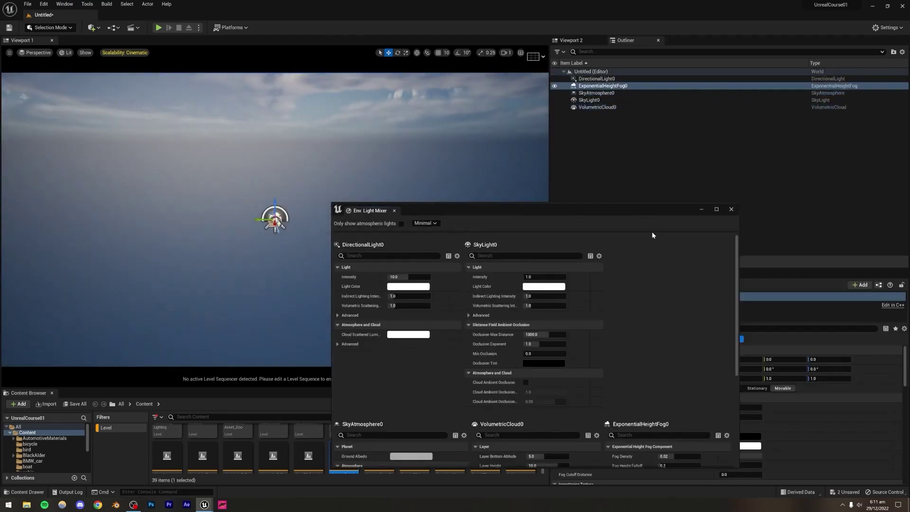
{"action": "left_click", "coordinate": [732, 209]}
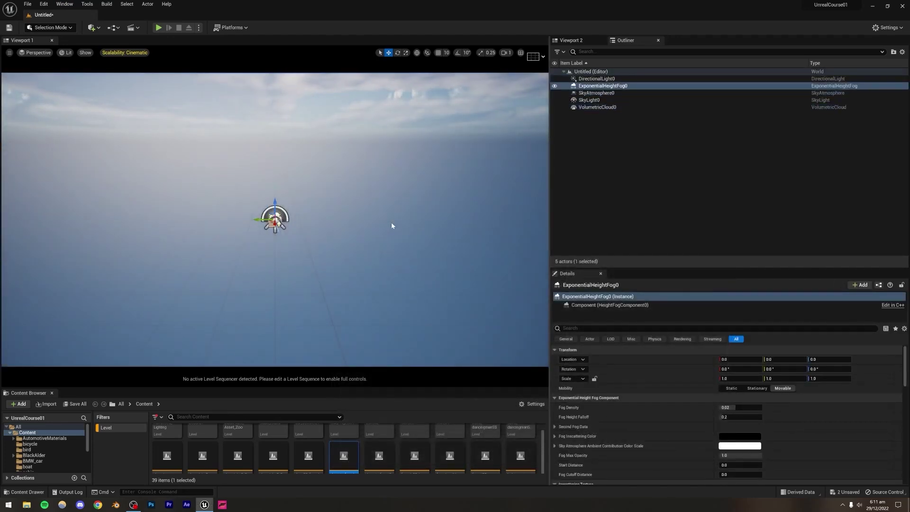
- Save the new level in the Content folder as door_forestSS
{"action": "key", "text": "ctrl+s"}
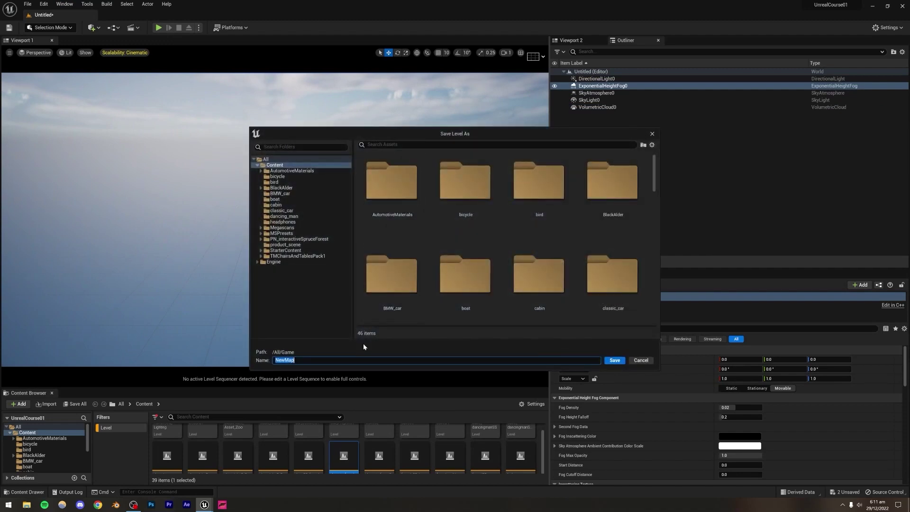
{"action": "type", "text": "door_forestSS"}
{"action": "key", "text": "Return"}
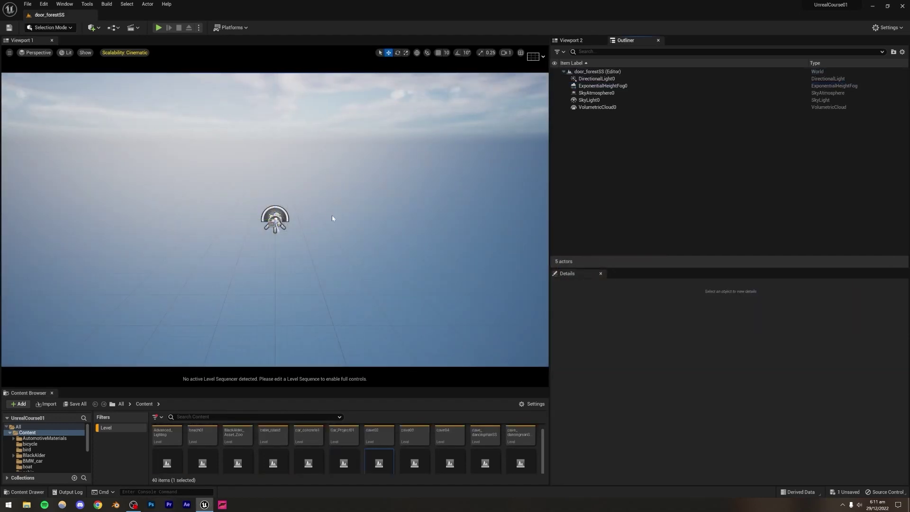
- Enable Real Time Capture on the sky light
{"action": "left_click", "coordinate": [601, 100]}
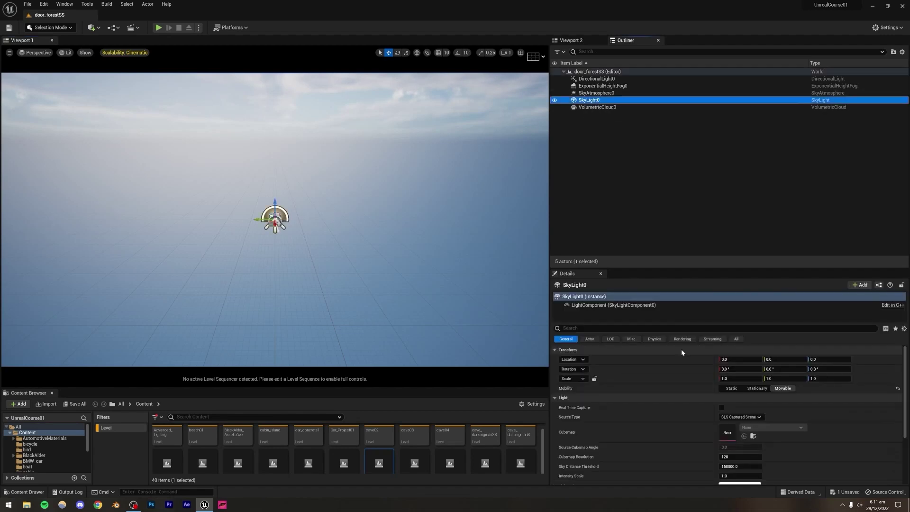
{"action": "left_click", "coordinate": [722, 408]}
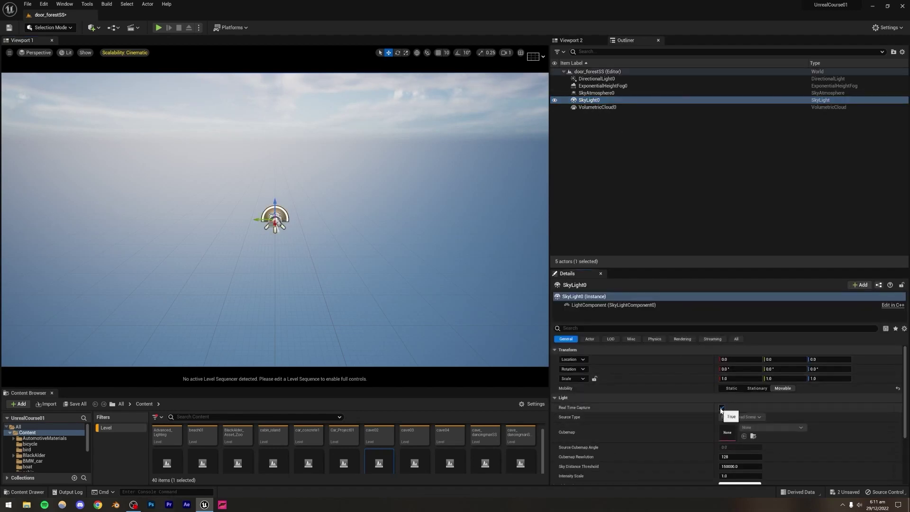
{"action": "left_click", "coordinate": [328, 283]}
{"action": "right_click_drag", "start_coordinate": [328, 283], "coordinate": [322, 255]}
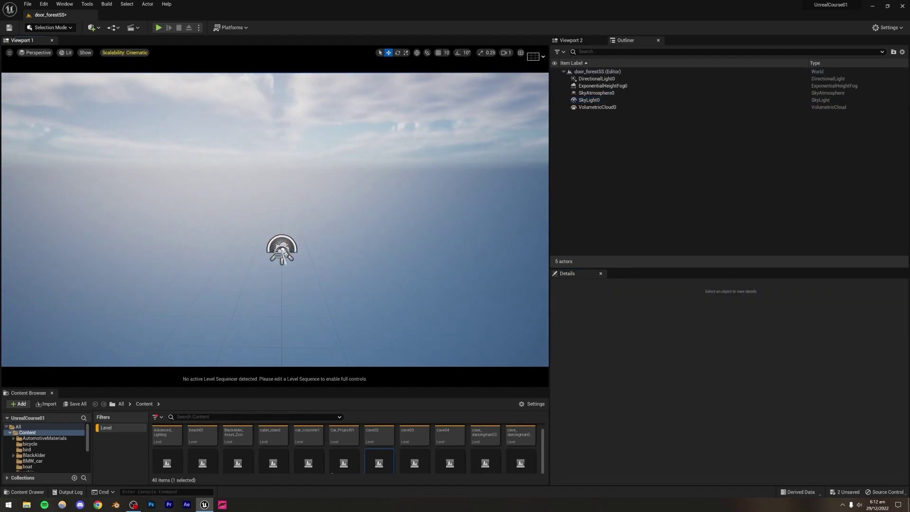
- Create a new landscape with the default settings and return to Selection mode
{"action": "left_click", "coordinate": [65, 28]}
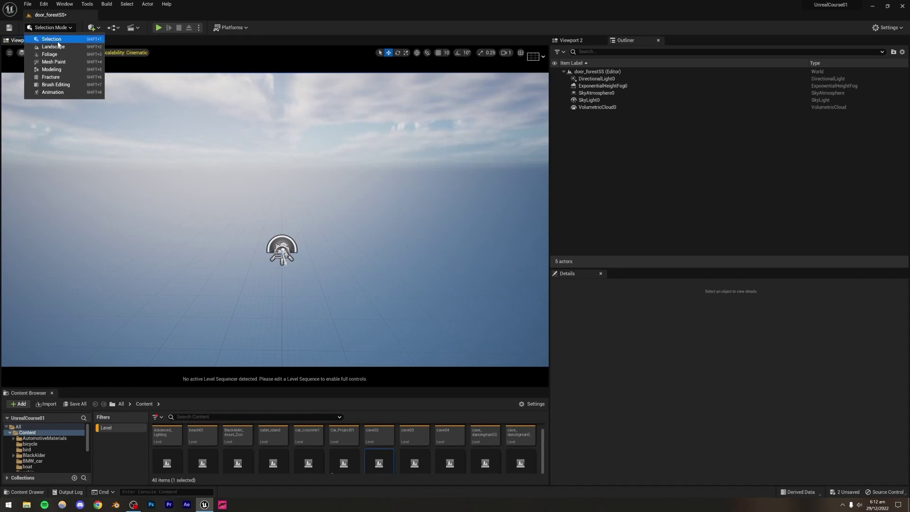
{"action": "left_click", "coordinate": [57, 46]}
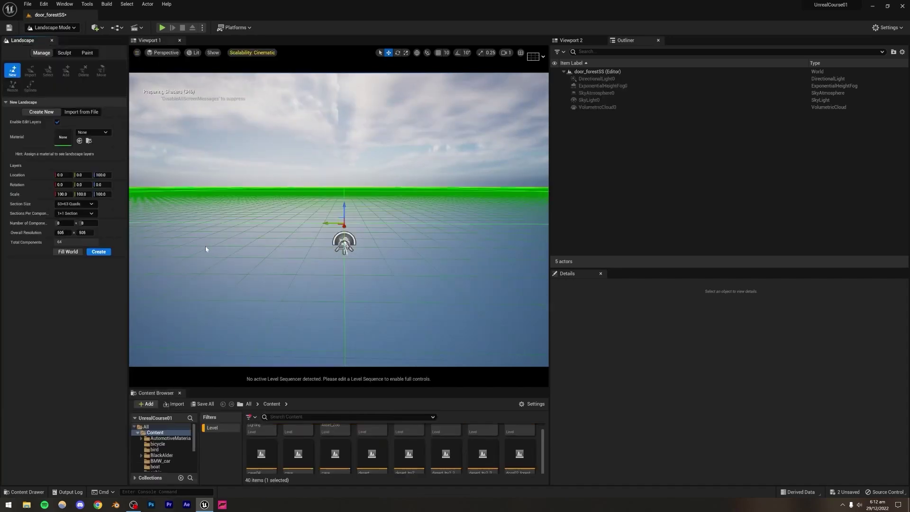
{"action": "left_click", "coordinate": [98, 252]}
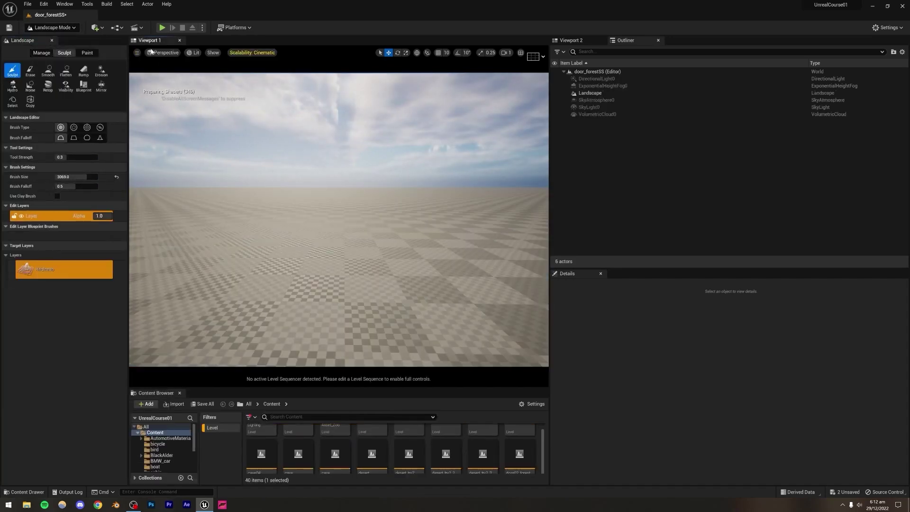
{"action": "key", "text": "shift+1"}
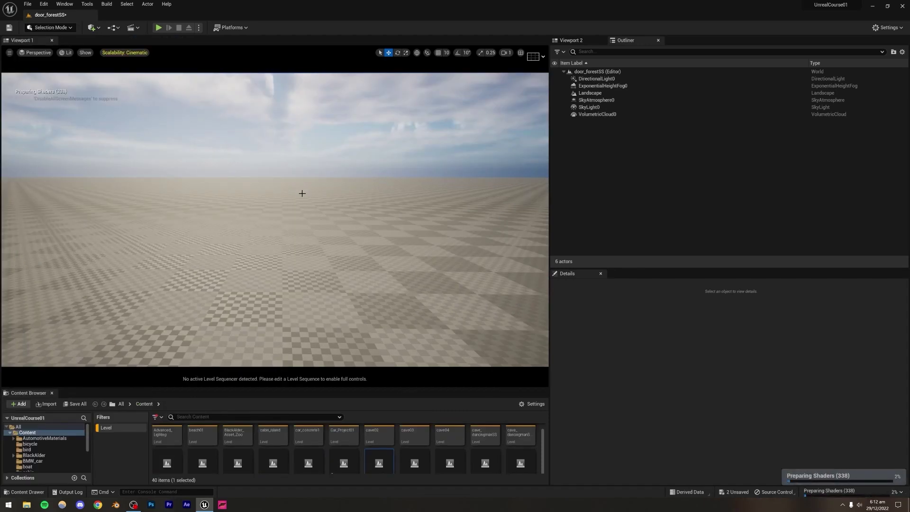
- Set the viewport camera speed to 2 and frame the landscape floor near ground level
{"action": "key", "text": "w"}
{"action": "right_click_drag", "start_coordinate": [275, 219], "coordinate": [275, 278]}
{"action": "left_click", "coordinate": [506, 52]}
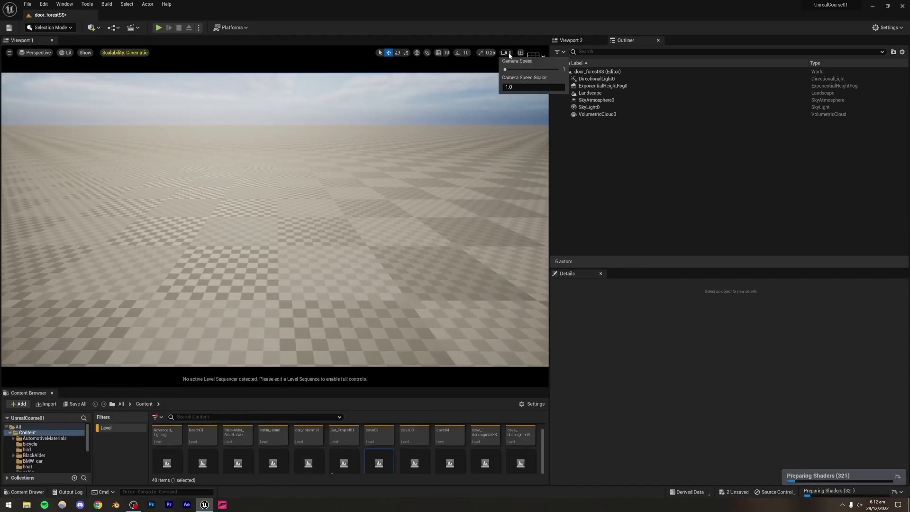
{"action": "left_click", "coordinate": [527, 70]}
{"action": "right_click_drag", "start_coordinate": [275, 219], "coordinate": [275, 121]}
{"action": "key", "text": "w"}
{"action": "key", "text": "s"}
{"action": "key", "text": "e"}
{"action": "left_click", "coordinate": [506, 53]}
{"action": "left_click", "coordinate": [512, 70]}
{"action": "mouse_move", "coordinate": [360, 199]}
{"action": "right_mouse_down"}
{"action": "mouse_move", "coordinate": [360, 222]}
{"action": "mouse_move", "coordinate": [360, 212]}
{"action": "right_mouse_up"}
{"action": "key", "text": "w"}
- Add a cube shape to the level on the landscape
{"action": "left_click", "coordinate": [93, 28]}
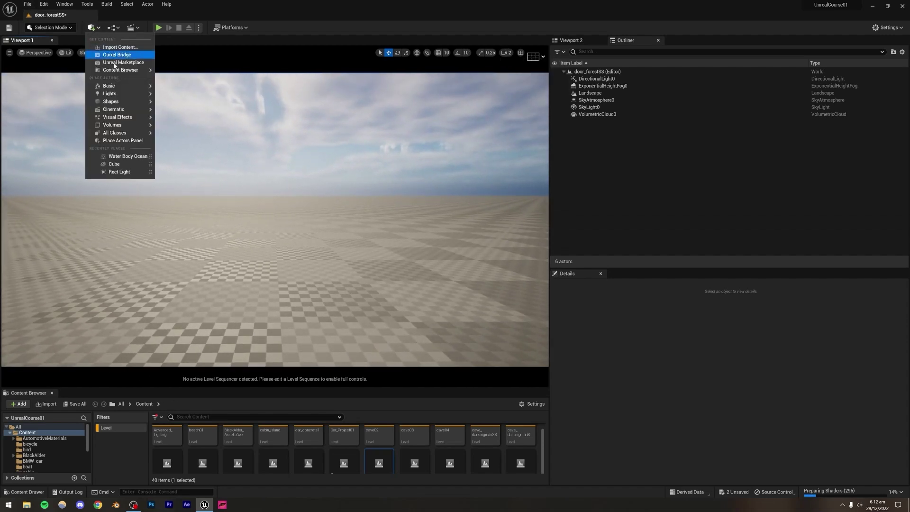
{"action": "mouse_move", "coordinate": [121, 101]}
{"action": "left_click", "coordinate": [186, 103]}
{"action": "mouse_move", "coordinate": [275, 220]}
{"action": "right_mouse_down"}
{"action": "mouse_move", "coordinate": [268, 195]}
{"action": "mouse_move", "coordinate": [272, 215]}
{"action": "mouse_move", "coordinate": [292, 195]}
{"action": "mouse_move", "coordinate": [189, 197]}
{"action": "right_mouse_up"}
{"action": "key", "text": "w"}
{"action": "key", "text": "d"}
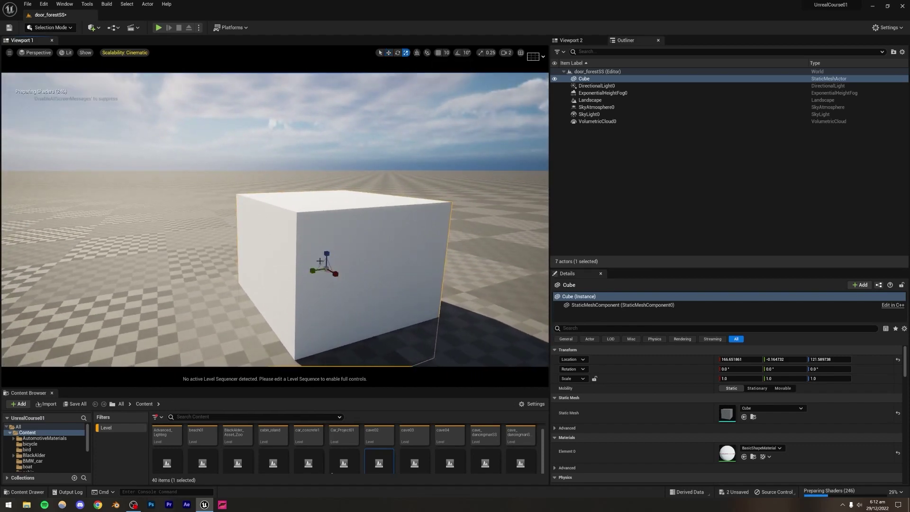
- Thin the cube along Y to a scale of about 0.23 so it forms a wall slab
{"action": "left_click_drag", "start_coordinate": [310, 271], "coordinate": [340, 272]}
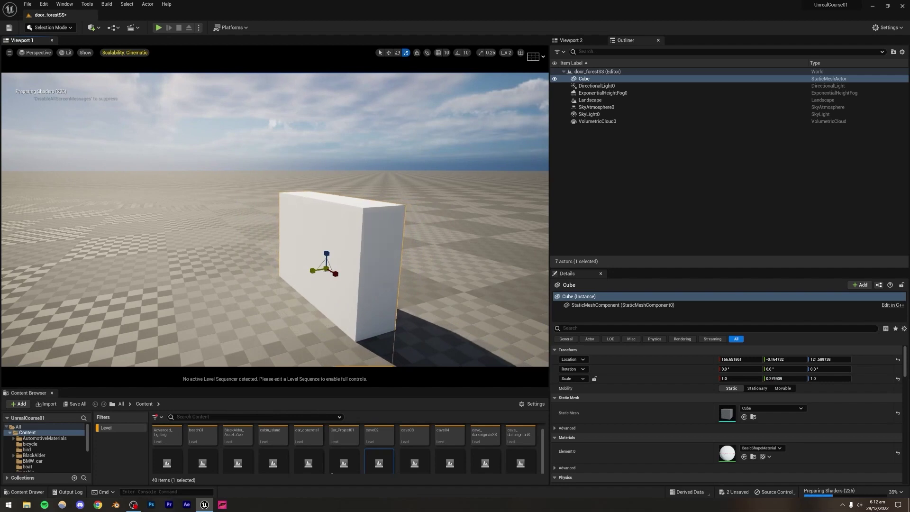
{"action": "right_click_drag", "start_coordinate": [342, 259], "coordinate": [384, 256]}
{"action": "key", "text": "e"}
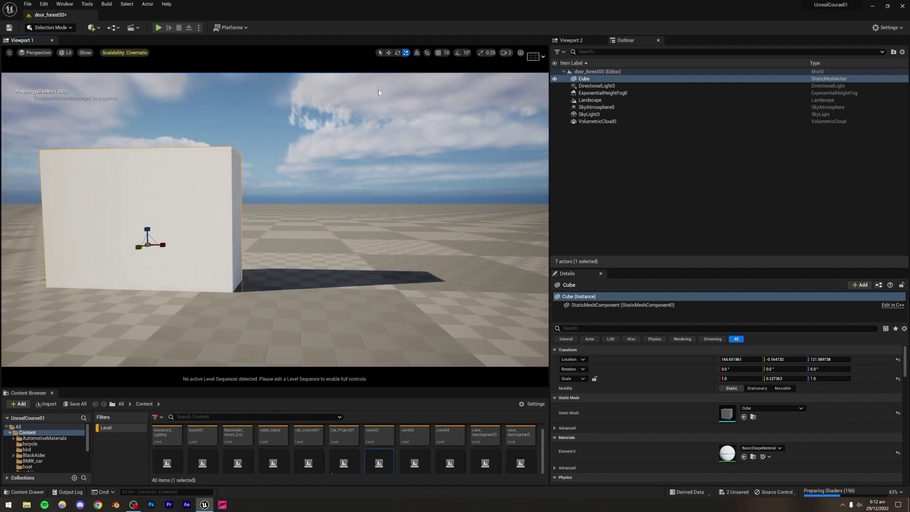
- Raise the slab to a Z location of about 166.5 and stretch it vertically to a Z scale of about 1.76
{"action": "left_click", "coordinate": [388, 53]}
{"action": "left_click_drag", "start_coordinate": [147, 228], "coordinate": [148, 157]}
{"action": "right_click_drag", "start_coordinate": [148, 157], "coordinate": [124, 158]}
{"action": "key", "text": "e"}
{"action": "left_click_drag", "start_coordinate": [197, 207], "coordinate": [197, 182]}
{"action": "right_click_drag", "start_coordinate": [213, 205], "coordinate": [220, 239]}
{"action": "key", "text": "s"}
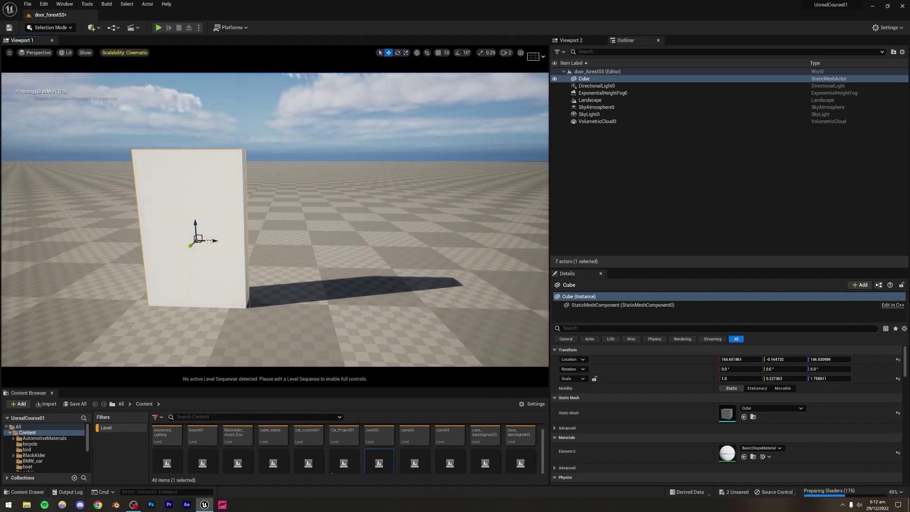
- Duplicate the slab along X across a doorway-wide gap, and place another copy directly beside the duplicate at X about 458
{"action": "left_click_drag", "start_coordinate": [213, 241], "coordinate": [419, 242], "text": "alt"}
{"action": "right_click_drag", "start_coordinate": [341, 212], "coordinate": [389, 285]}
{"action": "key", "text": "w"}
{"action": "key", "text": "e"}
{"action": "right_click_drag", "start_coordinate": [311, 203], "coordinate": [310, 203]}
{"action": "key", "text": "s"}
{"action": "left_click_drag", "start_coordinate": [308, 208], "coordinate": [378, 193], "text": "alt"}
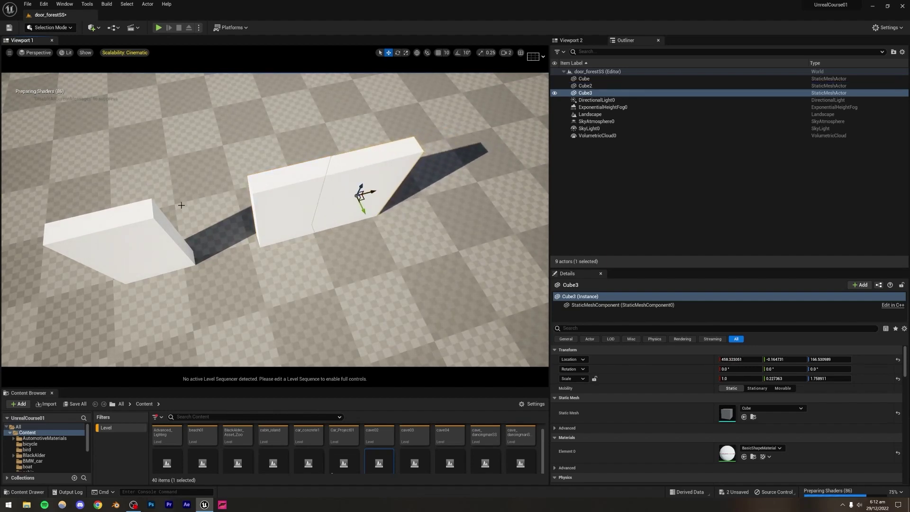
- Duplicate the slab once more to extend the wall on the opposite side of the doorway, beside the first slab
{"action": "left_click_drag", "start_coordinate": [371, 191], "coordinate": [68, 222], "text": "alt"}
{"action": "right_click_drag", "start_coordinate": [130, 234], "coordinate": [130, 177]}
{"action": "right_click_drag", "start_coordinate": [222, 234], "coordinate": [222, 249]}
- Duplicate the two adjoining slabs on the original slab's side upward, stacking the copies on top at Z about 341
{"action": "left_click", "coordinate": [165, 218], "text": "ctrl"}
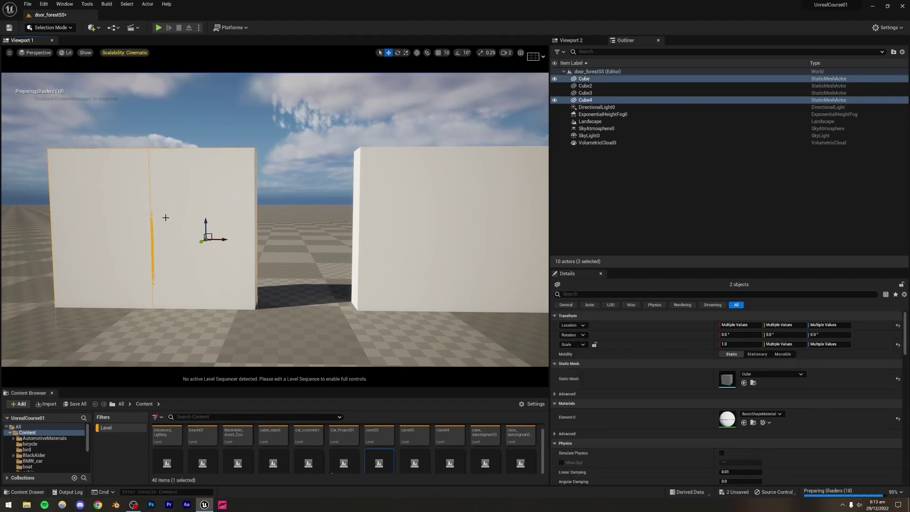
{"action": "left_click_drag", "start_coordinate": [204, 223], "coordinate": [216, 119], "text": "alt"}
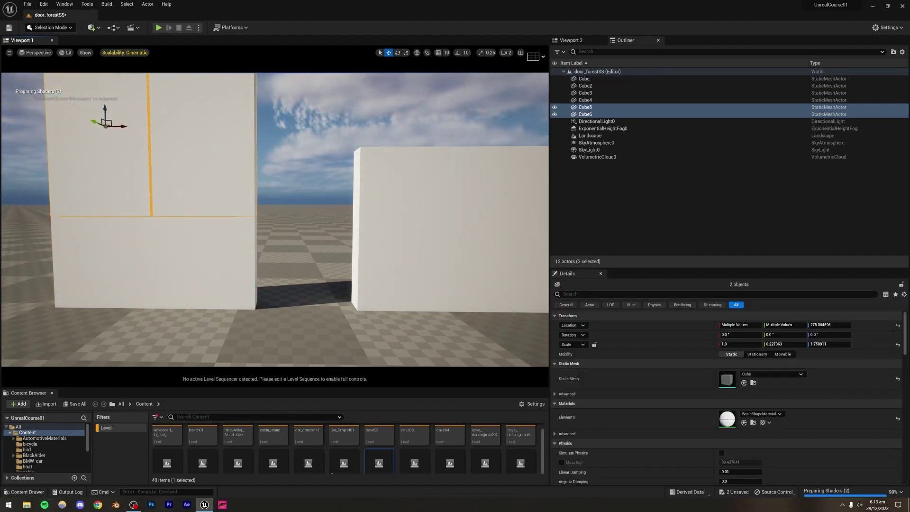
{"action": "right_click_drag", "start_coordinate": [139, 240], "coordinate": [139, 235]}
{"action": "left_click_drag", "start_coordinate": [140, 244], "coordinate": [159, 194]}
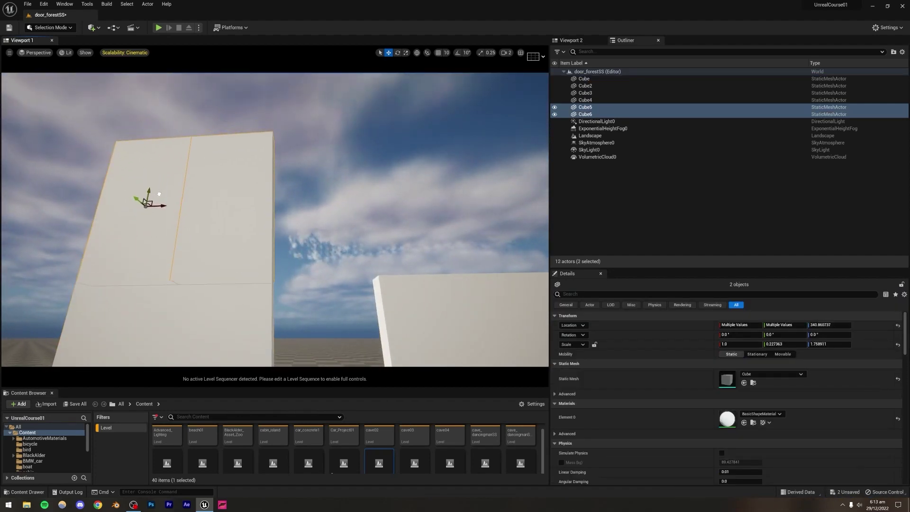
- Delete the upper slab nearest the doorway and stretch the remaining upper slab along X to a scale of about 6.04
{"action": "key", "text": "Delete"}
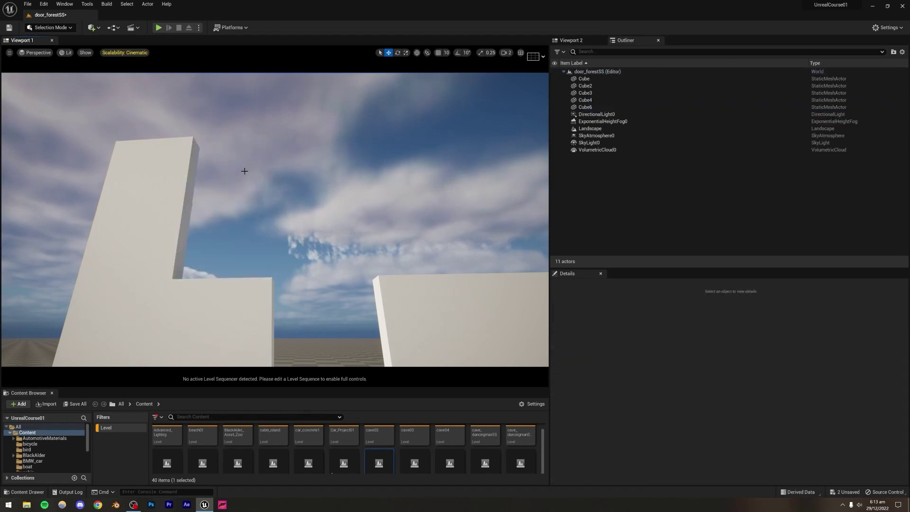
{"action": "left_click", "coordinate": [185, 201]}
{"action": "left_click", "coordinate": [407, 53]}
{"action": "left_click_drag", "start_coordinate": [160, 209], "coordinate": [254, 211]}
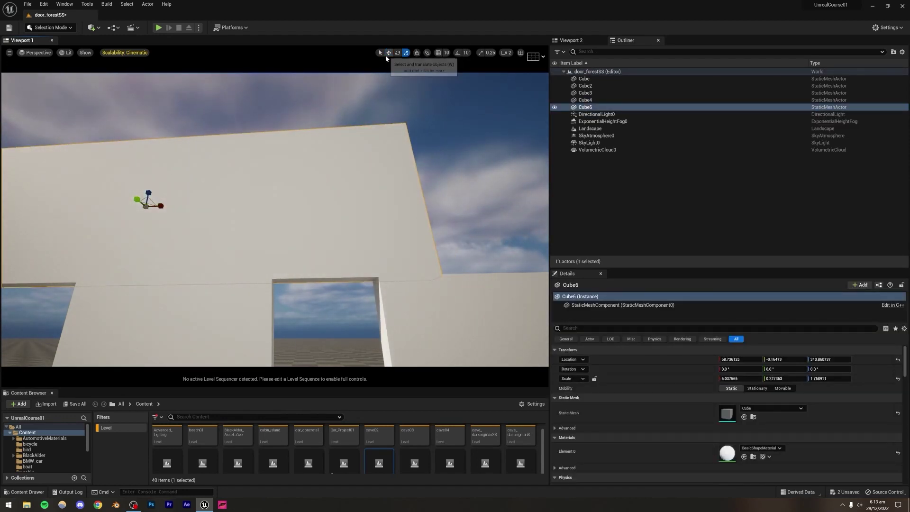
- Move the stretched upper slab along X so that it spans the lower slabs and the doorway
{"action": "left_click_drag", "start_coordinate": [157, 206], "coordinate": [351, 197]}
{"action": "right_click_drag", "start_coordinate": [351, 197], "coordinate": [311, 227]}
- Duplicate the lower end slab along X to about 32.2 and rotate the copy about Z to about -51.6°
{"action": "left_click", "coordinate": [238, 276]}
{"action": "right_click_drag", "start_coordinate": [237, 275], "coordinate": [238, 275]}
{"action": "right_click_drag", "start_coordinate": [299, 254], "coordinate": [298, 253]}
{"action": "left_click", "coordinate": [298, 253]}
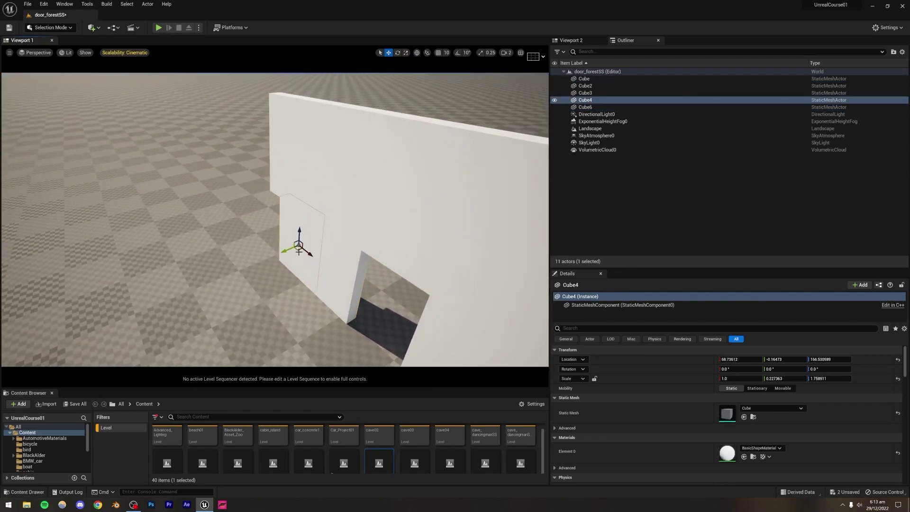
{"action": "left_click_drag", "start_coordinate": [305, 255], "coordinate": [289, 237], "text": "alt"}
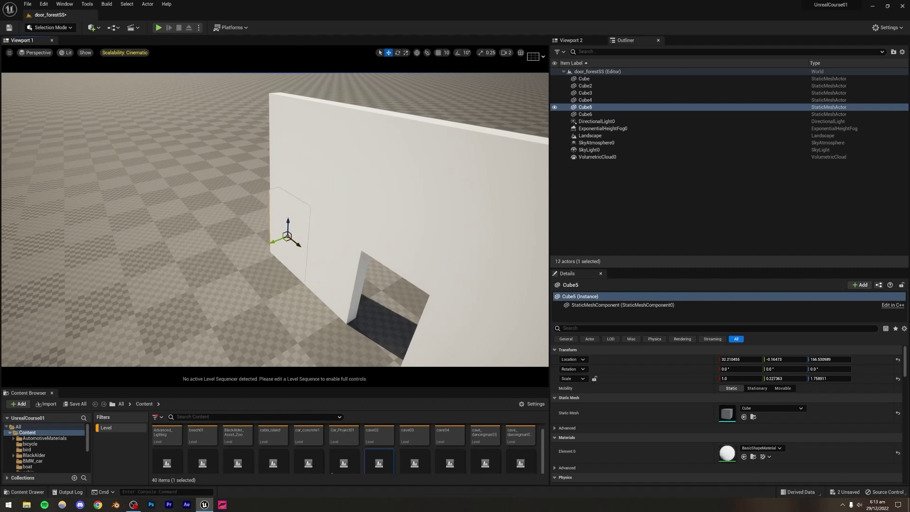
{"action": "left_click", "coordinate": [398, 54]}
{"action": "left_click_drag", "start_coordinate": [283, 254], "coordinate": [308, 245]}
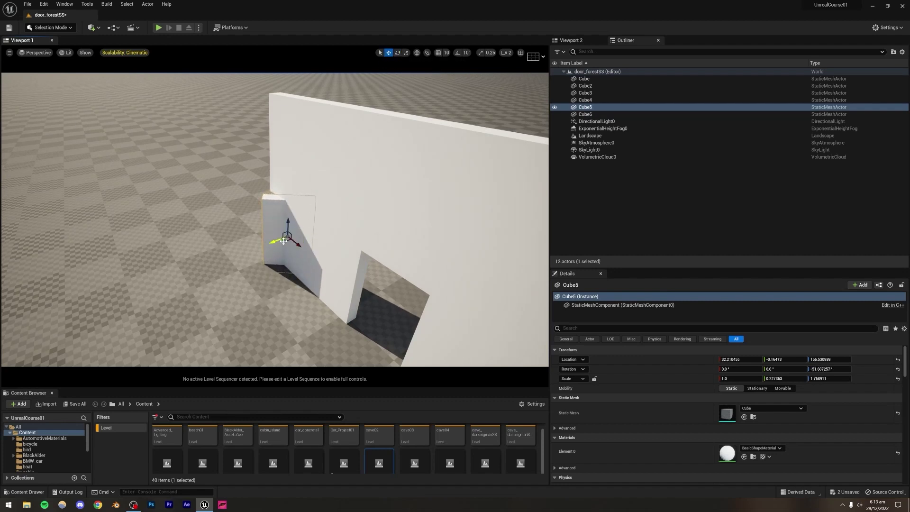
- Move the angled slab against the end of the wall and stack a duplicate on top at Z about 338.6
{"action": "left_click_drag", "start_coordinate": [288, 240], "coordinate": [256, 142]}
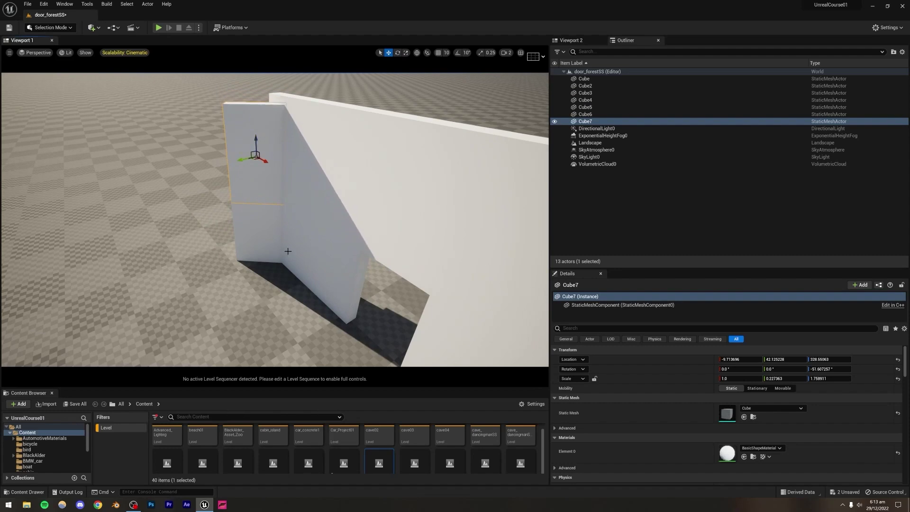
{"action": "right_click_drag", "start_coordinate": [256, 190], "coordinate": [171, 209]}
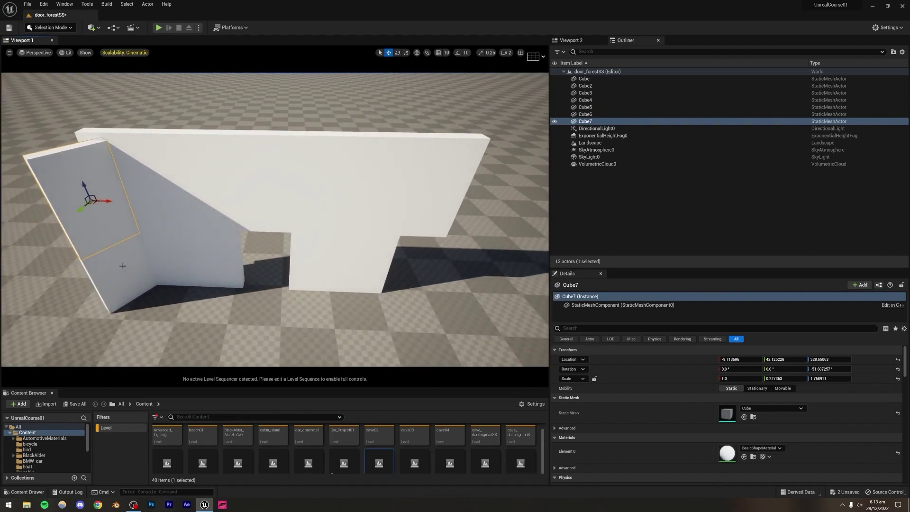
- Duplicate the stacked angled pair beside its outer edge and rotate the copies slightly to continue the side wing
{"action": "left_click", "coordinate": [122, 267], "text": "shift"}
{"action": "key", "text": "f"}
{"action": "mouse_move", "coordinate": [239, 266]}
{"action": "left_mouse_down", "text": "alt"}
{"action": "mouse_move", "coordinate": [208, 268]}
{"action": "mouse_move", "coordinate": [238, 261]}
{"action": "left_mouse_up", "text": "alt"}
{"action": "left_click_drag", "start_coordinate": [225, 213], "coordinate": [203, 202]}
{"action": "left_click", "coordinate": [397, 52]}
{"action": "mouse_move", "coordinate": [185, 215]}
{"action": "left_mouse_down"}
{"action": "mouse_move", "coordinate": [211, 207]}
{"action": "mouse_move", "coordinate": [175, 207]}
{"action": "left_mouse_up"}
{"action": "key", "text": "w"}
- Select all four slabs of the angled side wing and duplicate them along X to the opposite end of the wall
{"action": "right_click_drag", "start_coordinate": [283, 197], "coordinate": [386, 206]}
{"action": "left_click", "coordinate": [119, 184], "text": "shift"}
{"action": "left_click", "coordinate": [154, 259], "text": "ctrl"}
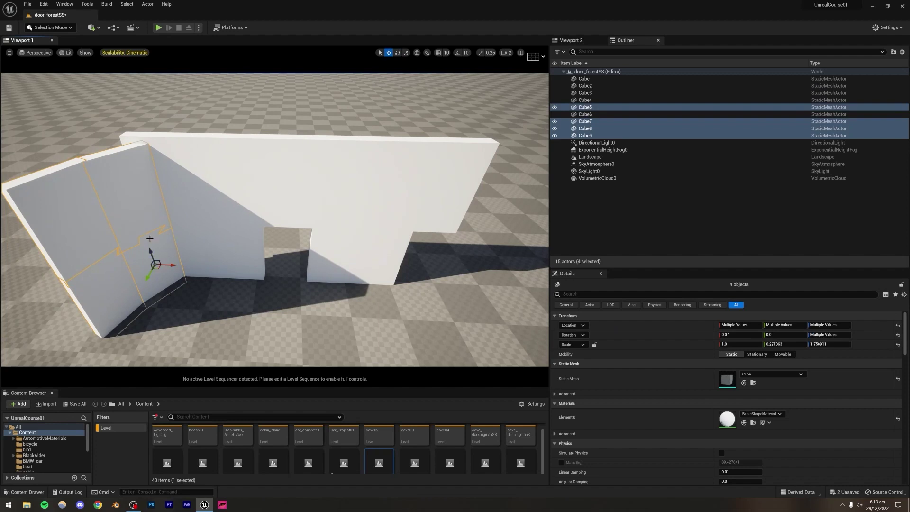
{"action": "left_click_drag", "start_coordinate": [172, 264], "coordinate": [386, 278], "text": "alt"}
{"action": "right_click_drag", "start_coordinate": [385, 278], "coordinate": [408, 289]}
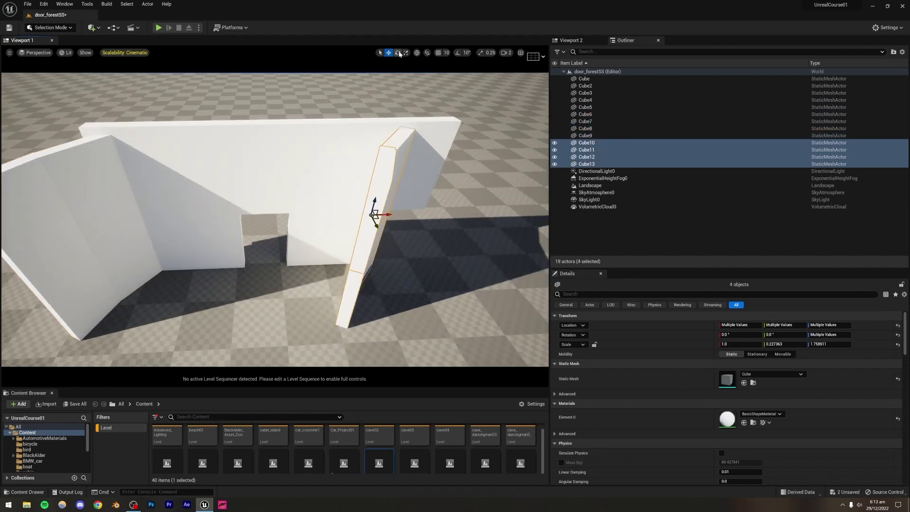
- Rotate the four copied slabs about Z to mirror the first wing and shift them against the wall's end
{"action": "left_click", "coordinate": [399, 53]}
{"action": "left_click_drag", "start_coordinate": [371, 228], "coordinate": [427, 192]}
{"action": "left_click", "coordinate": [388, 53]}
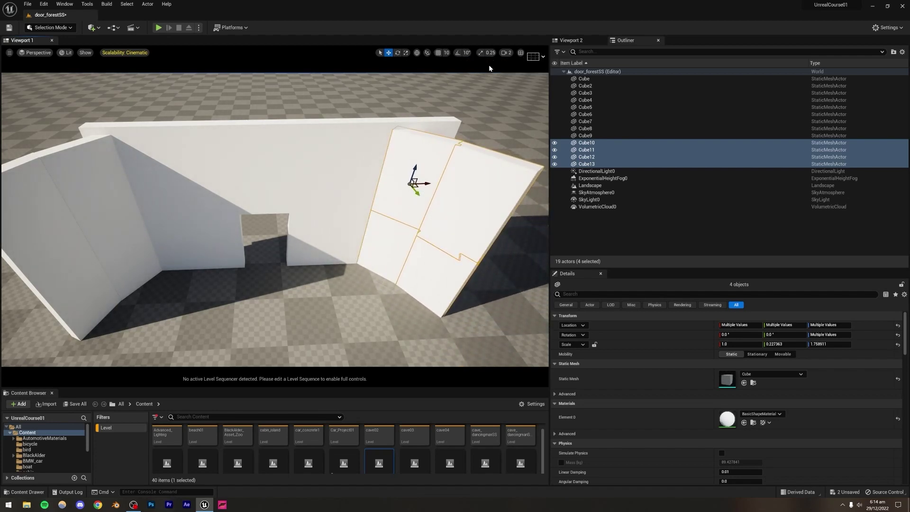
{"action": "left_click", "coordinate": [437, 54]}
{"action": "mouse_move", "coordinate": [418, 193]}
{"action": "left_mouse_down"}
{"action": "mouse_move", "coordinate": [447, 221]}
{"action": "mouse_move", "coordinate": [413, 200]}
{"action": "left_mouse_up"}
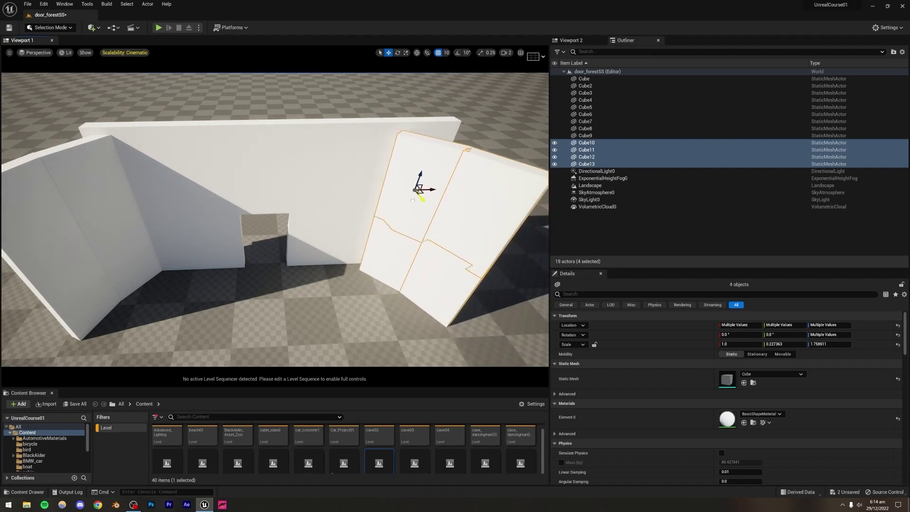
{"action": "key", "text": "ctrl+z"}
{"action": "mouse_move", "coordinate": [419, 188]}
{"action": "left_mouse_down"}
{"action": "mouse_move", "coordinate": [445, 192]}
{"action": "mouse_move", "coordinate": [425, 192]}
{"action": "mouse_move", "coordinate": [433, 196]}
{"action": "mouse_move", "coordinate": [431, 182]}
{"action": "left_mouse_up"}
- Examine the blocked-out doorway wall and its two angled side wings from the front
{"action": "left_click", "coordinate": [302, 107]}
{"action": "right_click_drag", "start_coordinate": [311, 137], "coordinate": [293, 42]}
{"action": "key", "text": "q"}
{"action": "key", "text": "s"}
{"action": "key", "text": "d"}
{"action": "key", "text": "w"}
{"action": "key", "text": "w"}
{"action": "key", "text": "s"}
{"action": "key", "text": "q"}
{"action": "right_click_drag", "start_coordinate": [314, 92], "coordinate": [314, 92]}
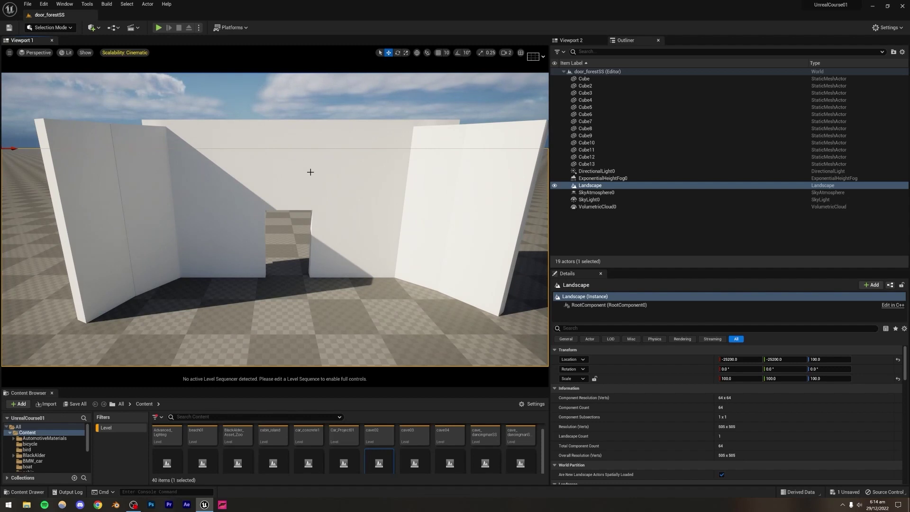
{"action": "right_click_drag", "start_coordinate": [285, 192], "coordinate": [285, 193]}
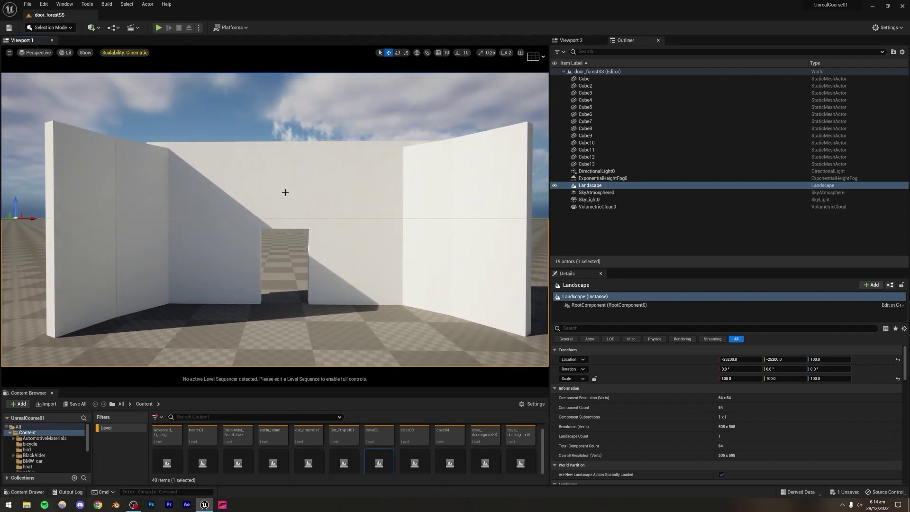
- Open the Quixel Bridge library and show the Natural environment collections
{"action": "left_click", "coordinate": [18, 404]}
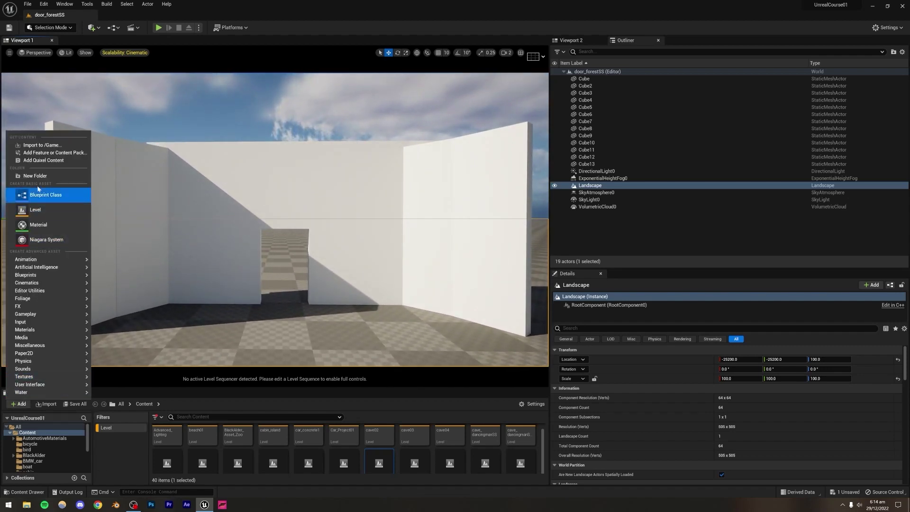
{"action": "left_click", "coordinate": [36, 158]}
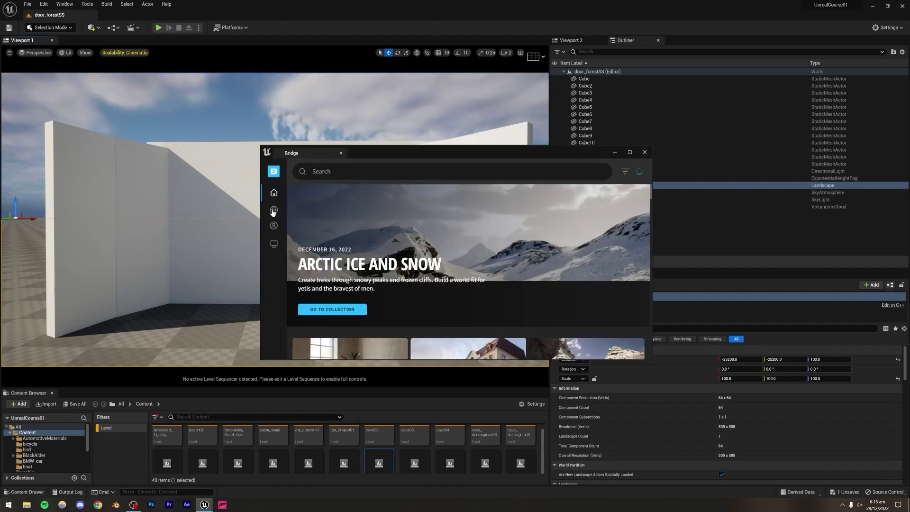
{"action": "left_click", "coordinate": [273, 210]}
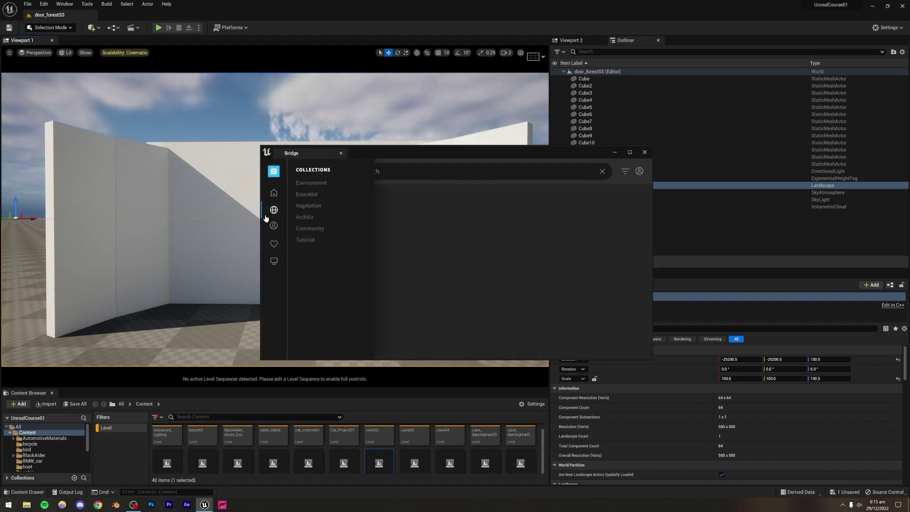
{"action": "left_click", "coordinate": [302, 183]}
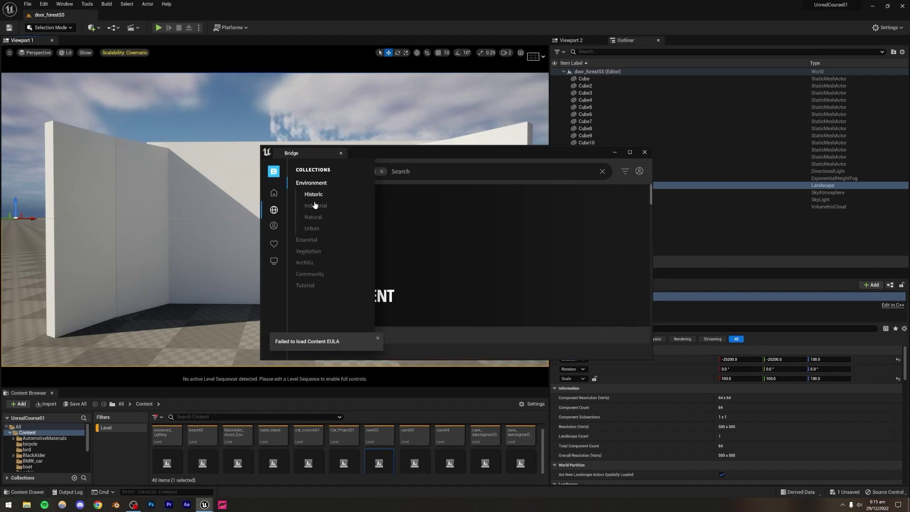
{"action": "left_click", "coordinate": [312, 218]}
- Browse the natural collections, open Sandstone and look through its rock assets
{"action": "scroll", "coordinate": [441, 267], "scroll_direction": "down", "scroll_amount": 5}
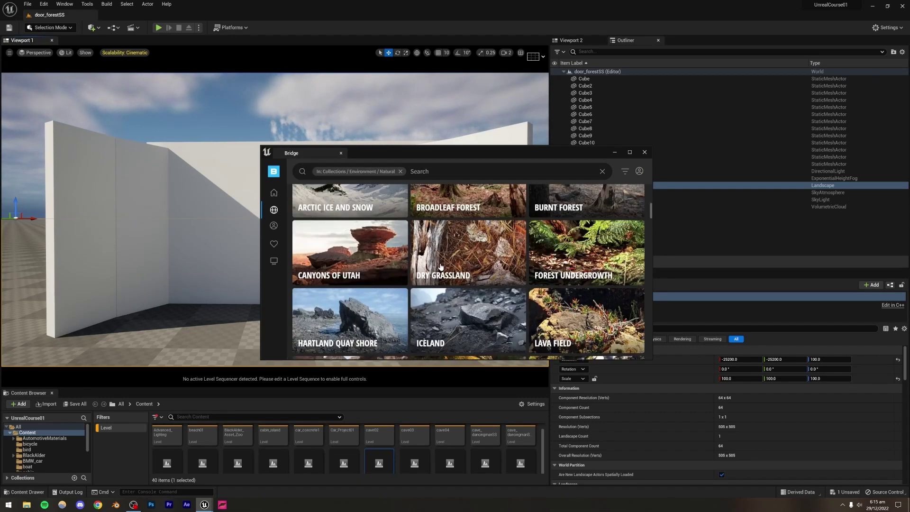
{"action": "scroll", "coordinate": [440, 266], "scroll_direction": "down", "scroll_amount": 5}
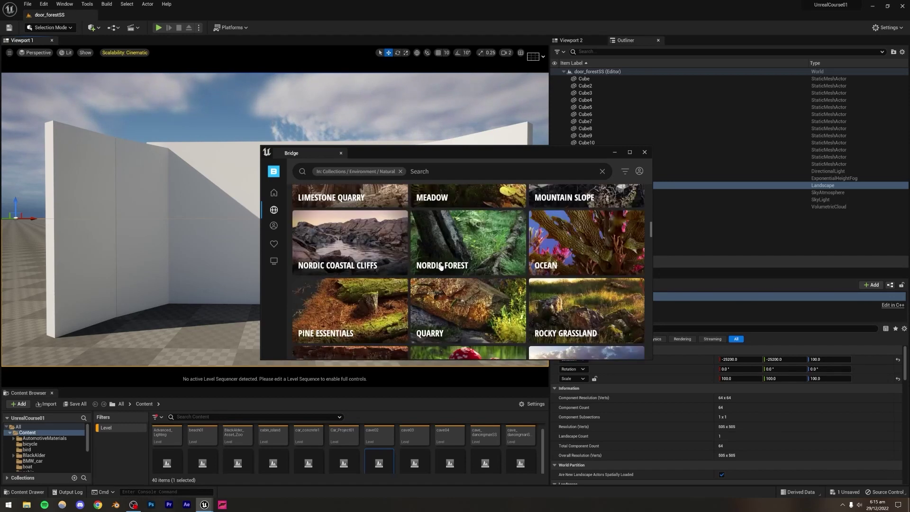
{"action": "scroll", "coordinate": [441, 266], "scroll_direction": "down", "scroll_amount": 2}
{"action": "scroll", "coordinate": [441, 266], "scroll_direction": "up", "scroll_amount": 2}
{"action": "left_click", "coordinate": [388, 267]}
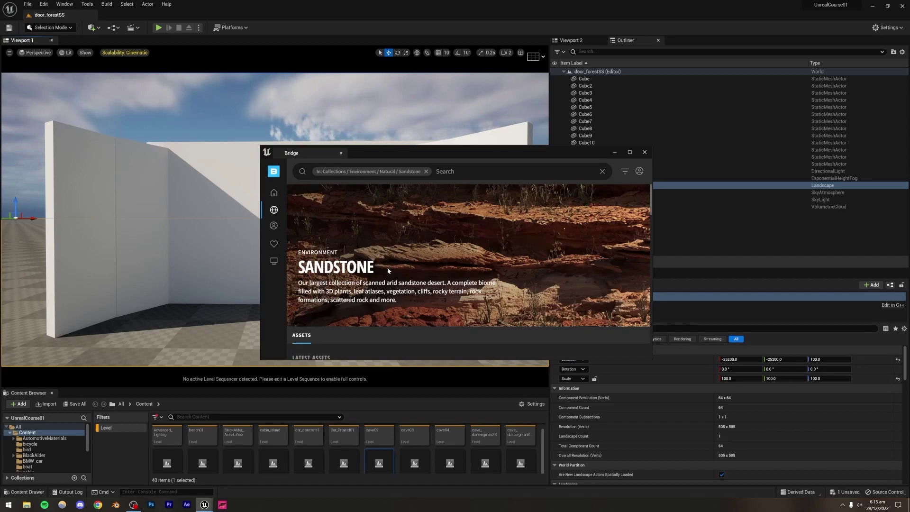
{"action": "scroll", "coordinate": [388, 255], "scroll_direction": "down", "scroll_amount": 6}
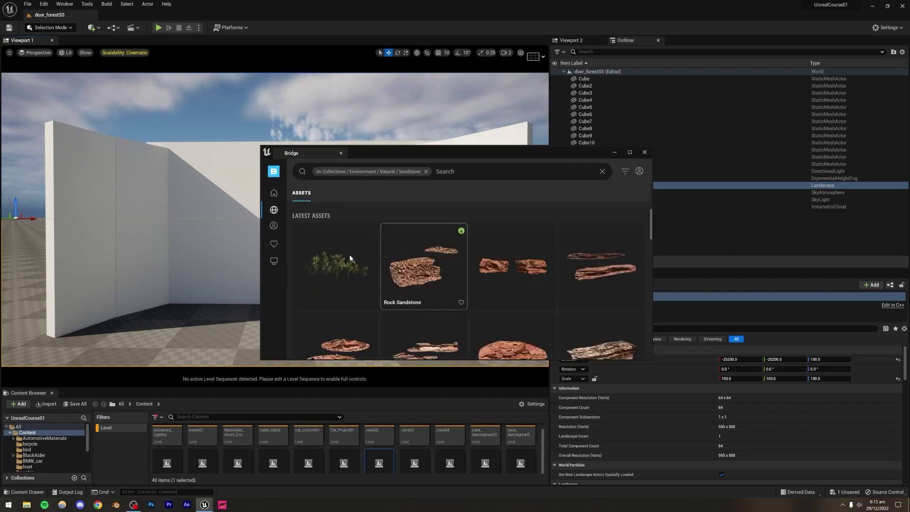
{"action": "scroll", "coordinate": [431, 267], "scroll_direction": "down", "scroll_amount": 1}
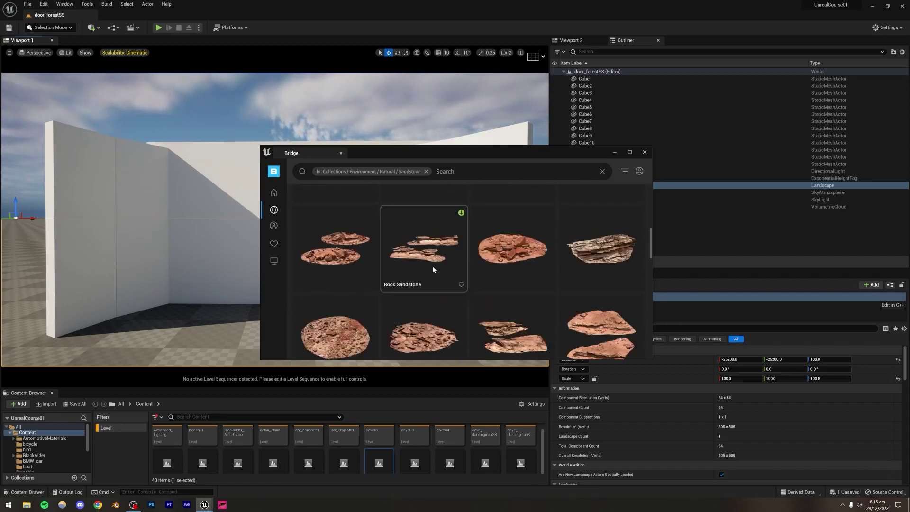
{"action": "scroll", "coordinate": [432, 265], "scroll_direction": "down", "scroll_amount": 3}
{"action": "scroll", "coordinate": [444, 260], "scroll_direction": "down", "scroll_amount": 1}
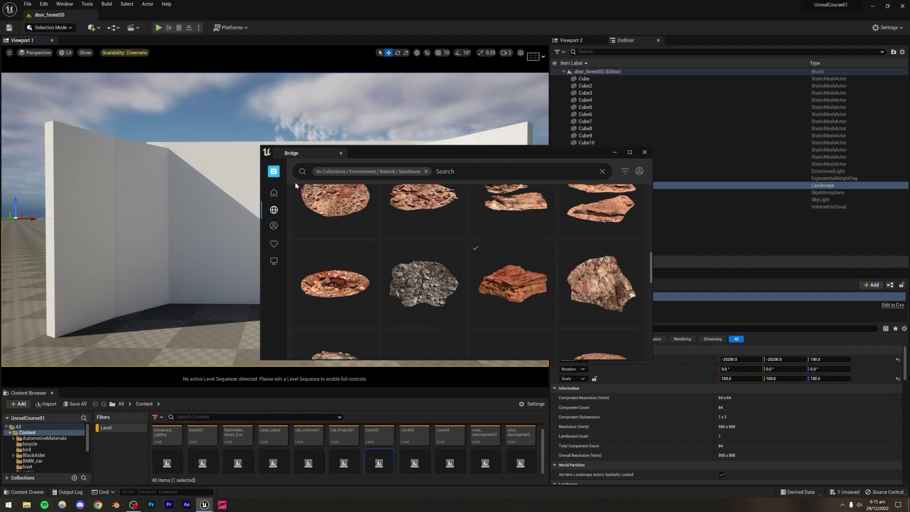
- Return to the Natural collections, open Tropical Beach and look through its assets
{"action": "mouse_move", "coordinate": [274, 209]}
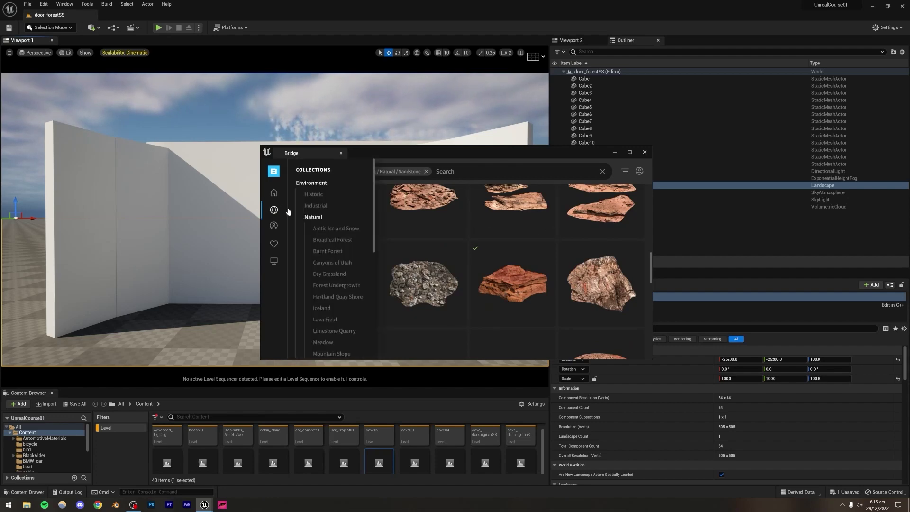
{"action": "left_click", "coordinate": [314, 217]}
{"action": "scroll", "coordinate": [461, 274], "scroll_direction": "down", "scroll_amount": 3}
{"action": "scroll", "coordinate": [462, 276], "scroll_direction": "down", "scroll_amount": 1}
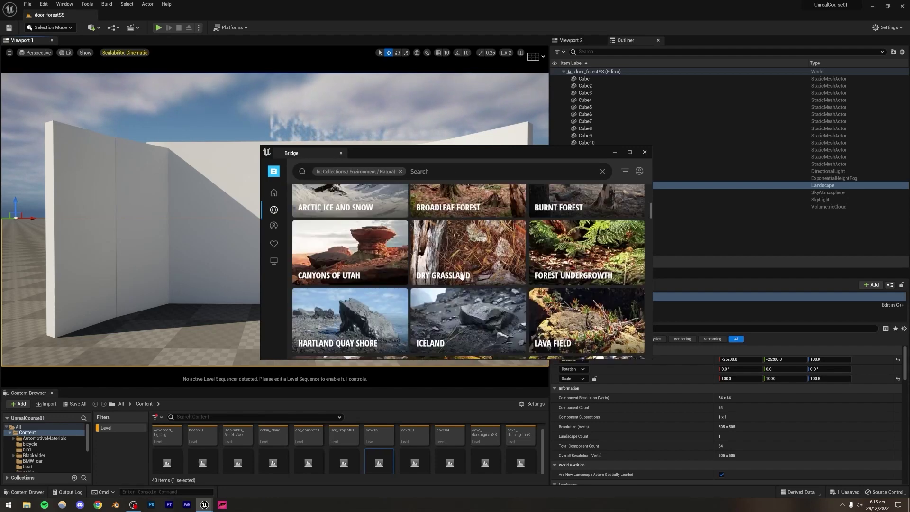
{"action": "scroll", "coordinate": [450, 279], "scroll_direction": "down", "scroll_amount": 3}
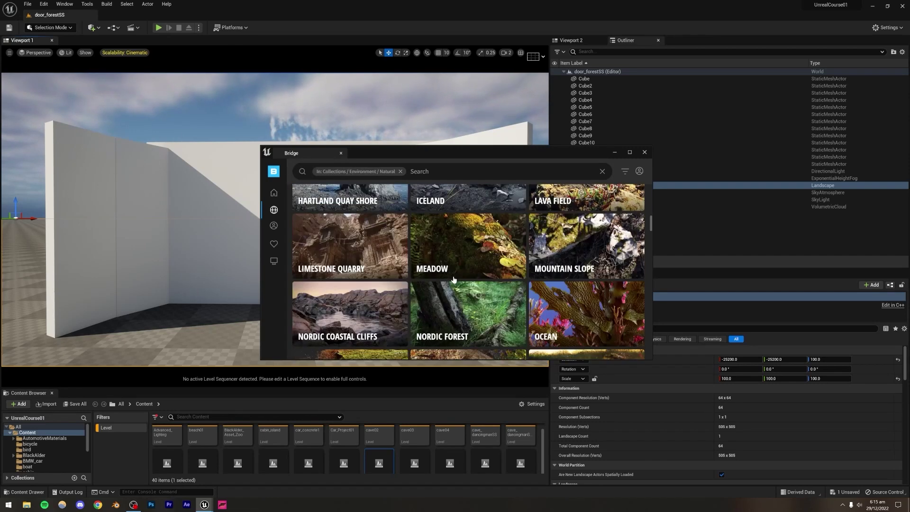
{"action": "scroll", "coordinate": [454, 278], "scroll_direction": "down", "scroll_amount": 5}
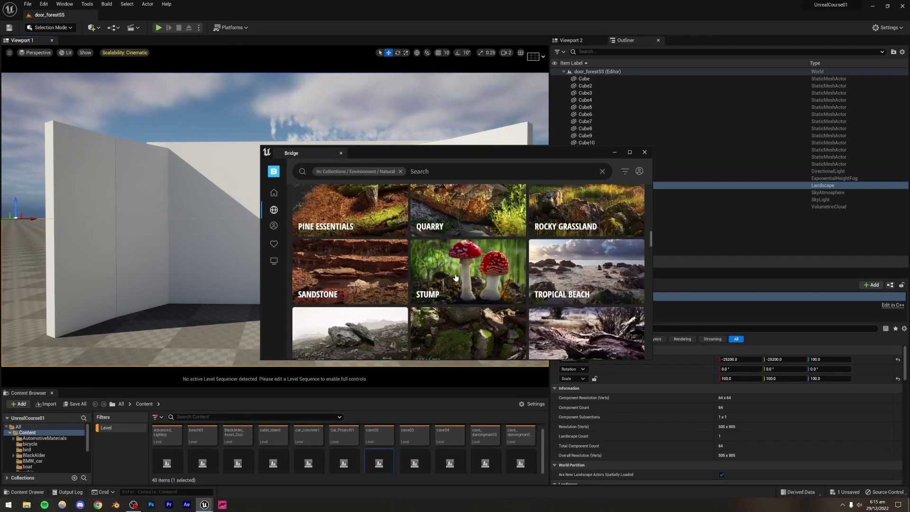
{"action": "scroll", "coordinate": [455, 277], "scroll_direction": "down", "scroll_amount": 2}
{"action": "scroll", "coordinate": [455, 277], "scroll_direction": "up", "scroll_amount": 2}
{"action": "scroll", "coordinate": [455, 275], "scroll_direction": "down", "scroll_amount": 5}
{"action": "scroll", "coordinate": [455, 275], "scroll_direction": "up", "scroll_amount": 1}
{"action": "scroll", "coordinate": [455, 274], "scroll_direction": "up", "scroll_amount": 3}
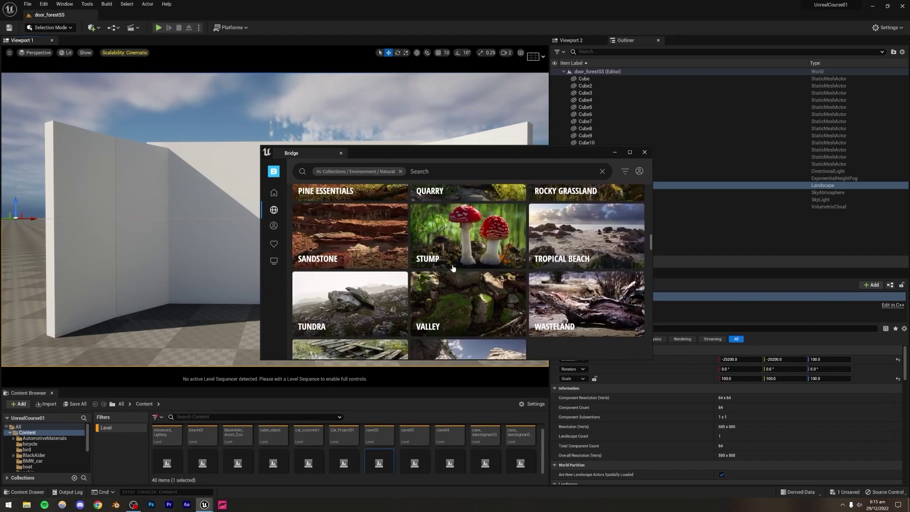
{"action": "left_click", "coordinate": [572, 235]}
{"action": "scroll", "coordinate": [499, 275], "scroll_direction": "down", "scroll_amount": 5}
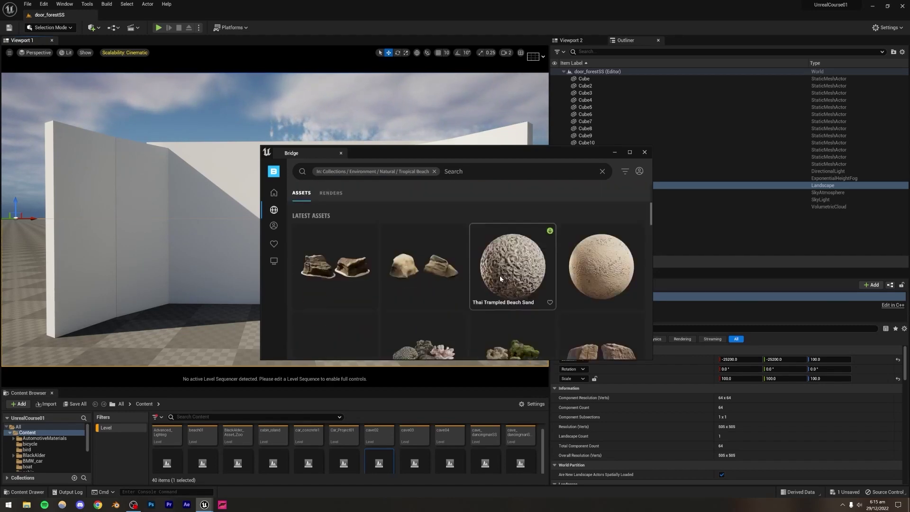
{"action": "scroll", "coordinate": [499, 275], "scroll_direction": "down", "scroll_amount": 8}
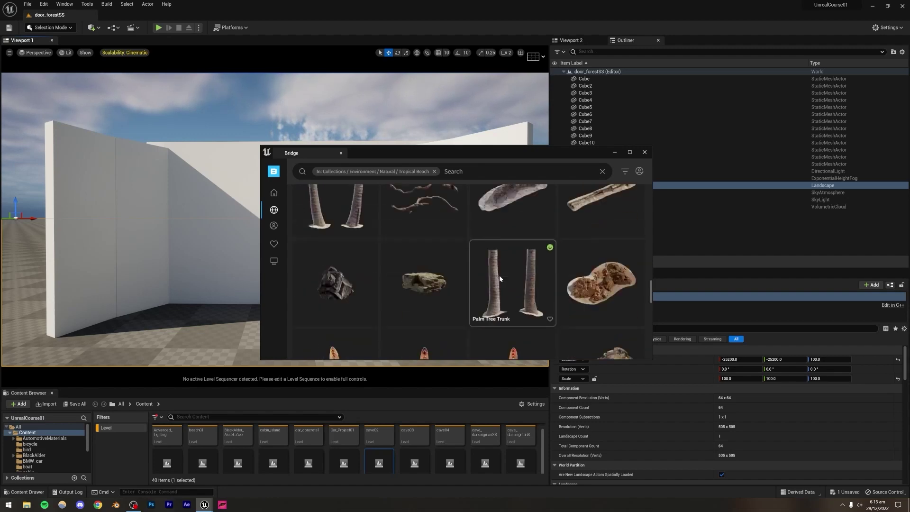
- Go back to the Natural collections, open Rocky Grassland and look through its mossy rock assets
{"action": "mouse_move", "coordinate": [275, 211]}
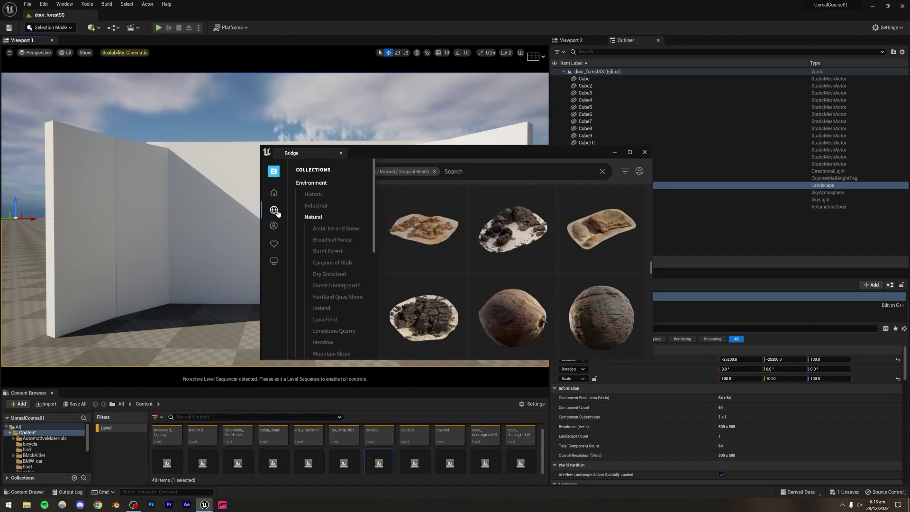
{"action": "left_click", "coordinate": [313, 217]}
{"action": "scroll", "coordinate": [449, 266], "scroll_direction": "down", "scroll_amount": 4}
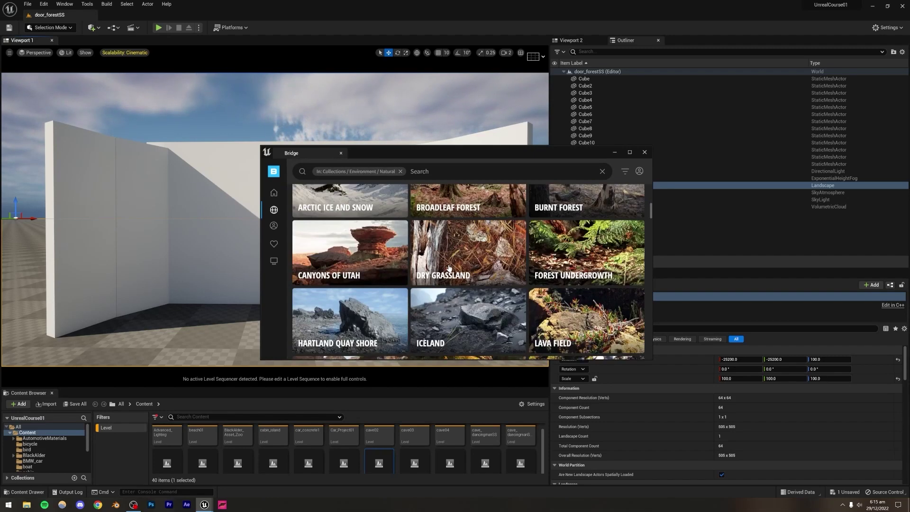
{"action": "scroll", "coordinate": [448, 268], "scroll_direction": "down", "scroll_amount": 2}
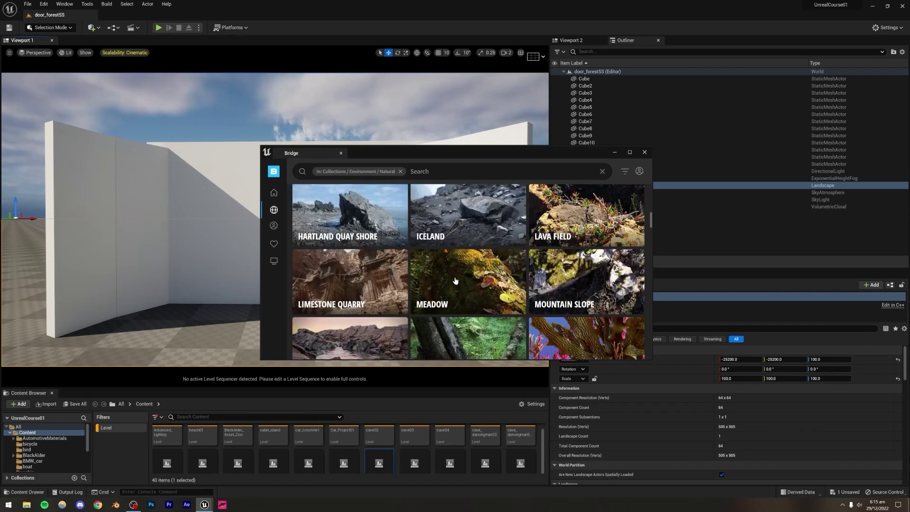
{"action": "scroll", "coordinate": [455, 281], "scroll_direction": "down", "scroll_amount": 3}
{"action": "scroll", "coordinate": [455, 280], "scroll_direction": "up", "scroll_amount": 2}
{"action": "scroll", "coordinate": [455, 280], "scroll_direction": "down", "scroll_amount": 2}
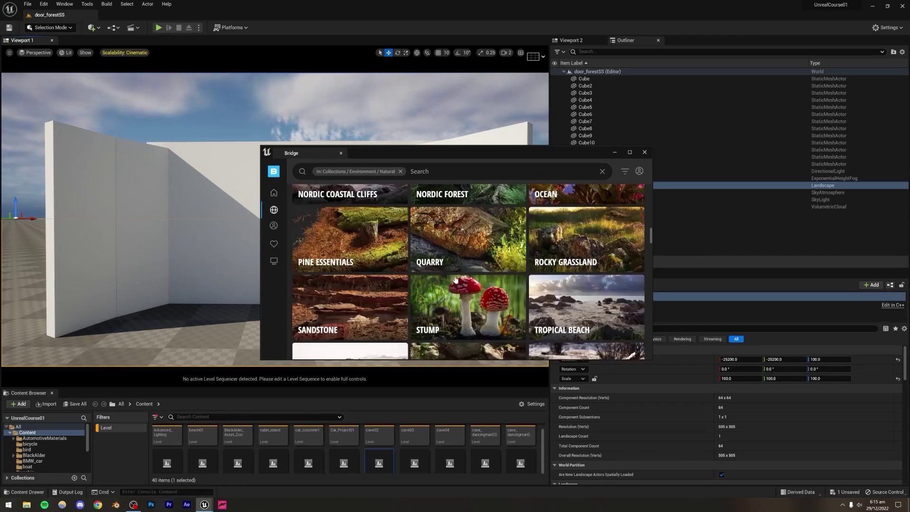
{"action": "left_click", "coordinate": [555, 241]}
{"action": "scroll", "coordinate": [484, 264], "scroll_direction": "down", "scroll_amount": 3}
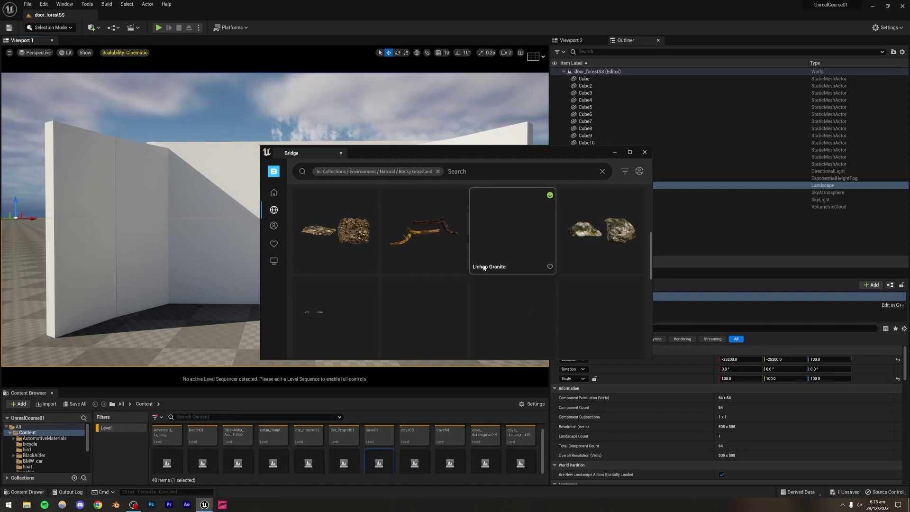
{"action": "scroll", "coordinate": [334, 232], "scroll_direction": "down", "scroll_amount": 2}
{"action": "scroll", "coordinate": [398, 260], "scroll_direction": "down", "scroll_amount": 5}
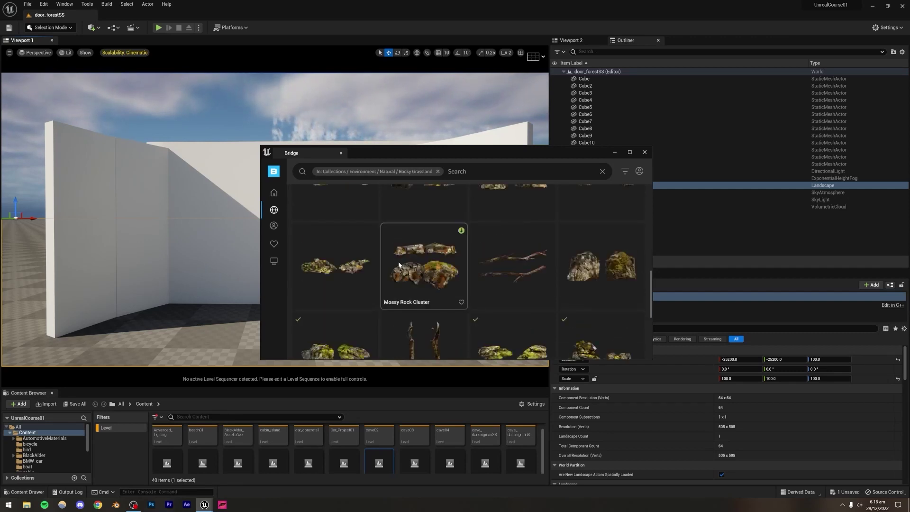
{"action": "mouse_move", "coordinate": [275, 211]}
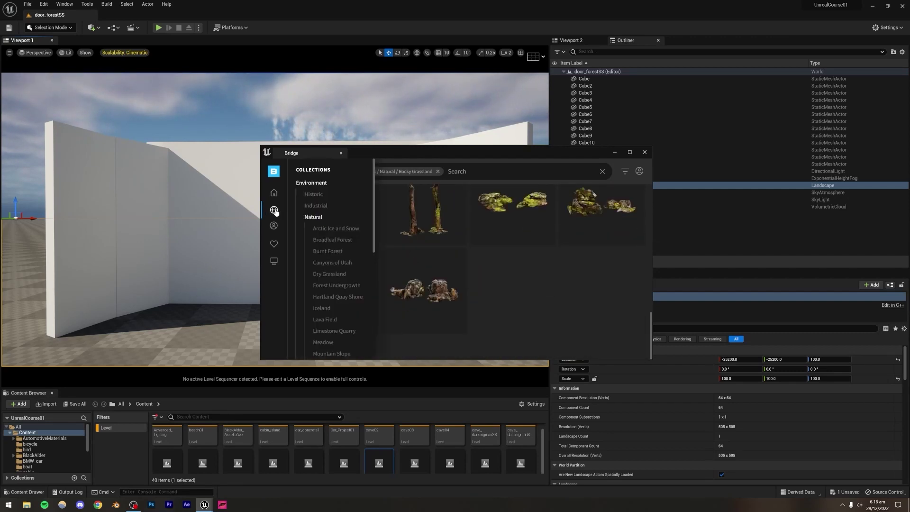
- Return to the Natural collections, open Tundra and look through its rock assets
{"action": "left_click", "coordinate": [313, 217]}
{"action": "scroll", "coordinate": [403, 252], "scroll_direction": "down", "scroll_amount": 5}
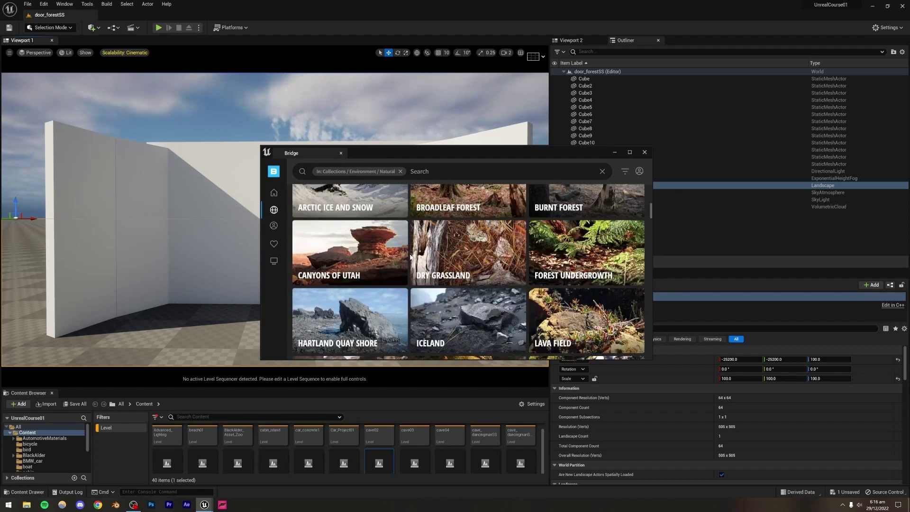
{"action": "scroll", "coordinate": [410, 254], "scroll_direction": "down", "scroll_amount": 4}
{"action": "scroll", "coordinate": [358, 241], "scroll_direction": "up", "scroll_amount": 1}
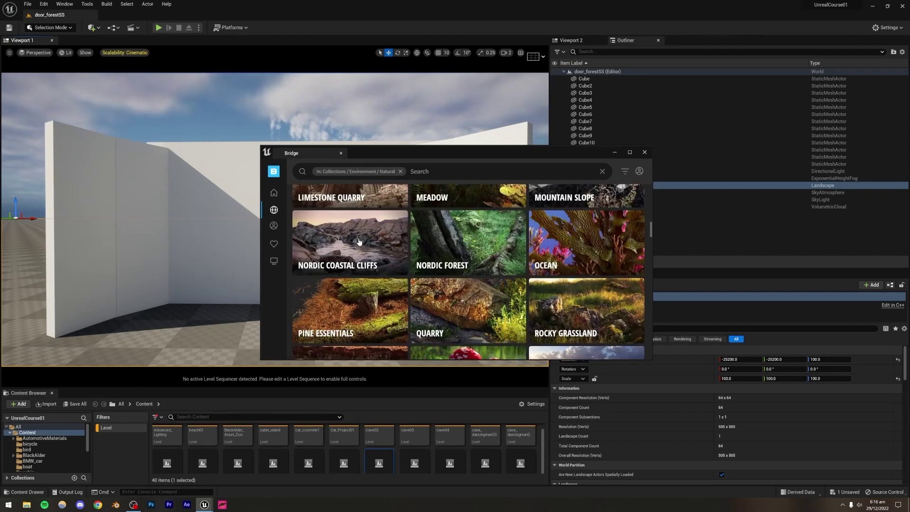
{"action": "scroll", "coordinate": [359, 241], "scroll_direction": "down", "scroll_amount": 4}
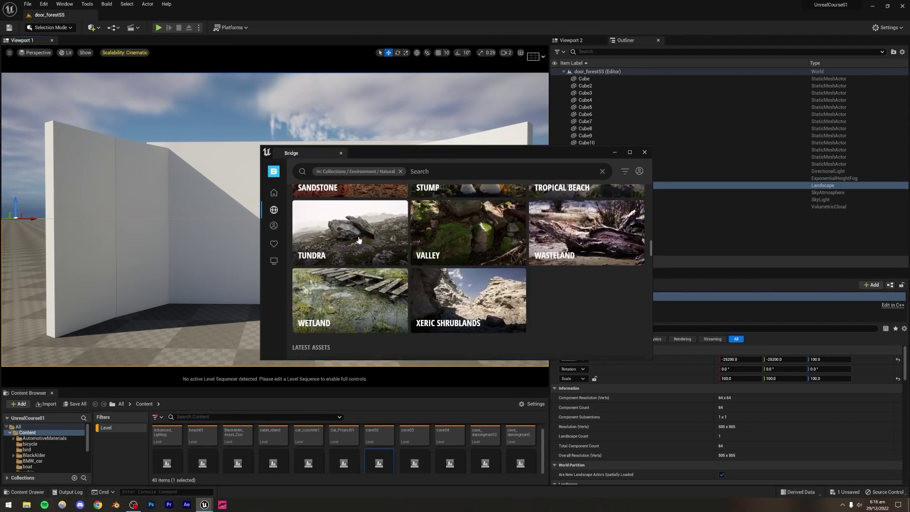
{"action": "left_click", "coordinate": [357, 239]}
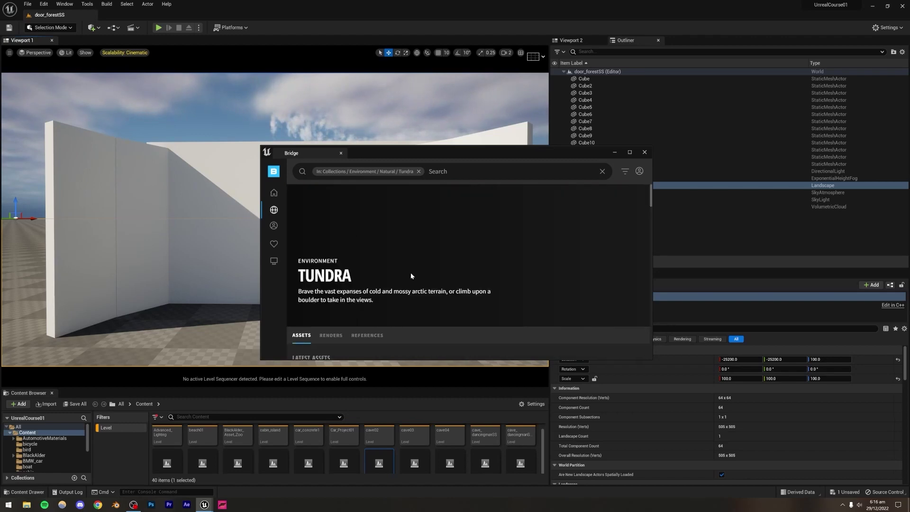
{"action": "scroll", "coordinate": [411, 274], "scroll_direction": "down", "scroll_amount": 8}
{"action": "scroll", "coordinate": [411, 270], "scroll_direction": "down", "scroll_amount": 4}
{"action": "scroll", "coordinate": [367, 268], "scroll_direction": "down", "scroll_amount": 6}
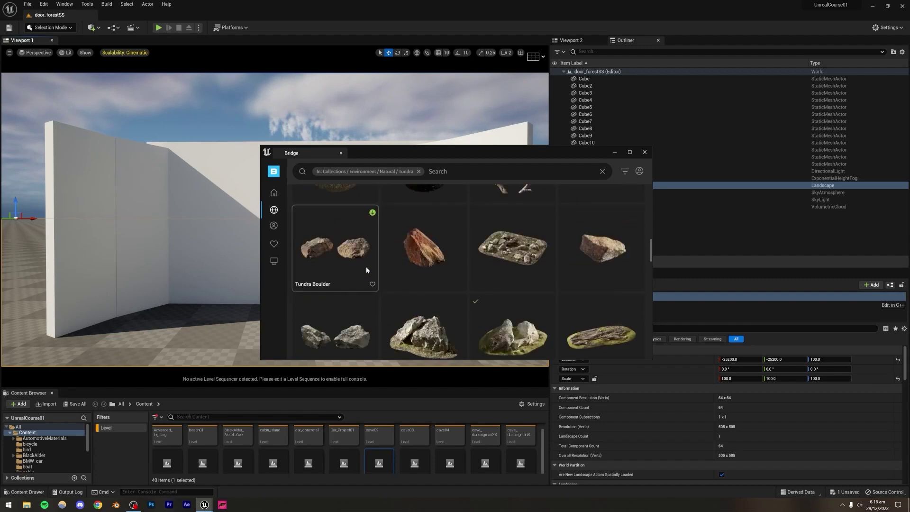
{"action": "scroll", "coordinate": [366, 266], "scroll_direction": "down", "scroll_amount": 8}
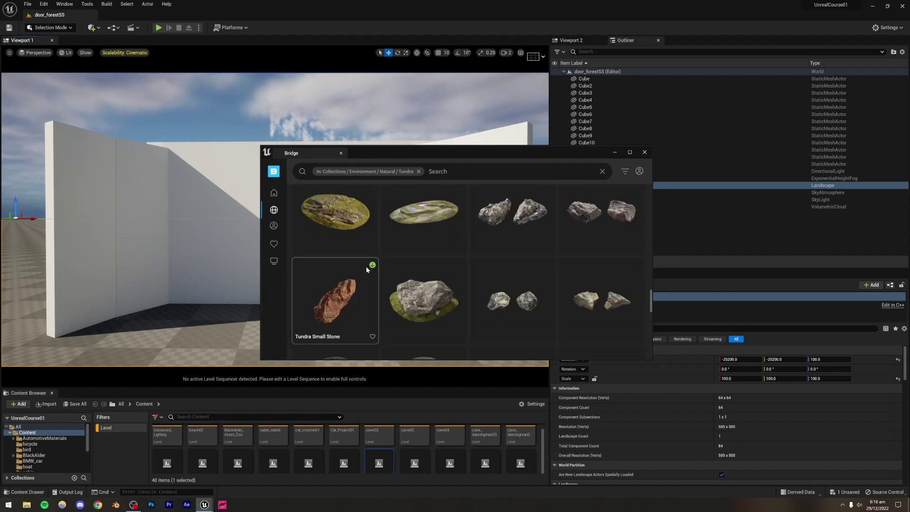
{"action": "scroll", "coordinate": [367, 266], "scroll_direction": "down", "scroll_amount": 8}
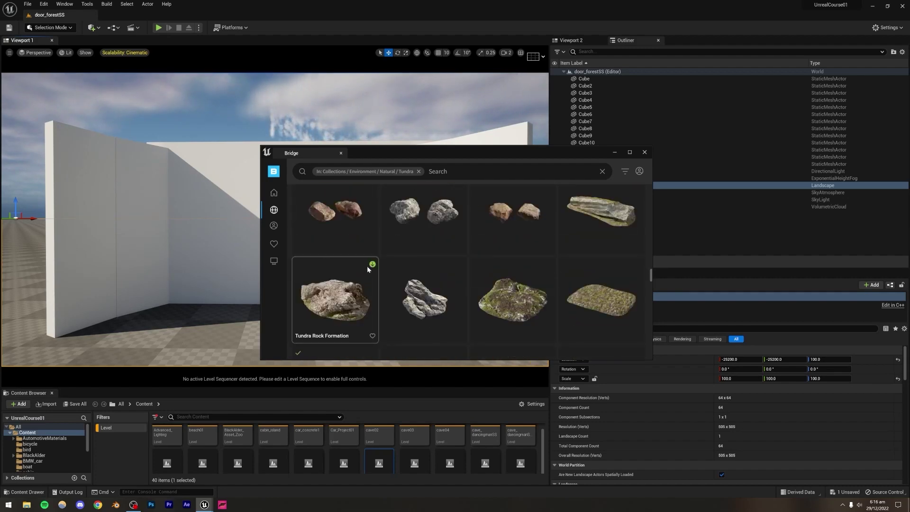
{"action": "scroll", "coordinate": [366, 268], "scroll_direction": "down", "scroll_amount": 3}
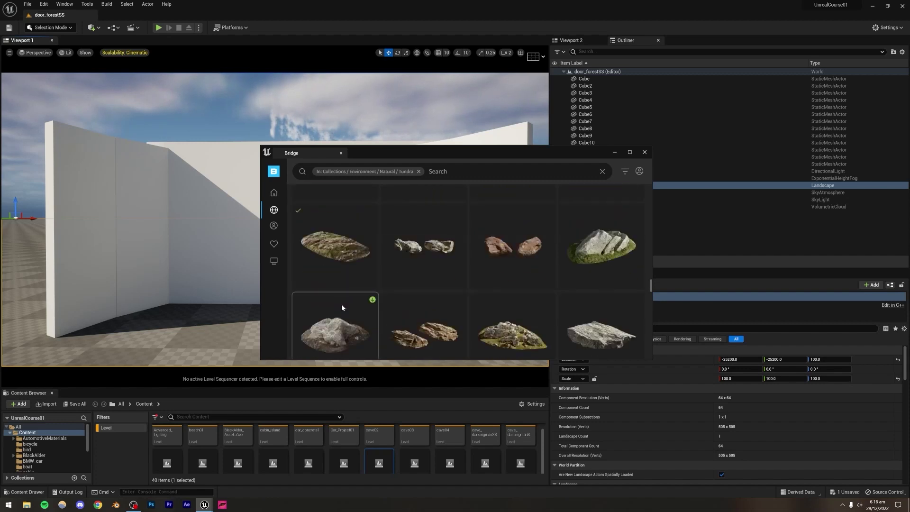
- Add the Tundra Rocky Ground asset to the project at Medium Quality and turn off the Level filter on the project content
{"action": "left_click", "coordinate": [328, 246]}
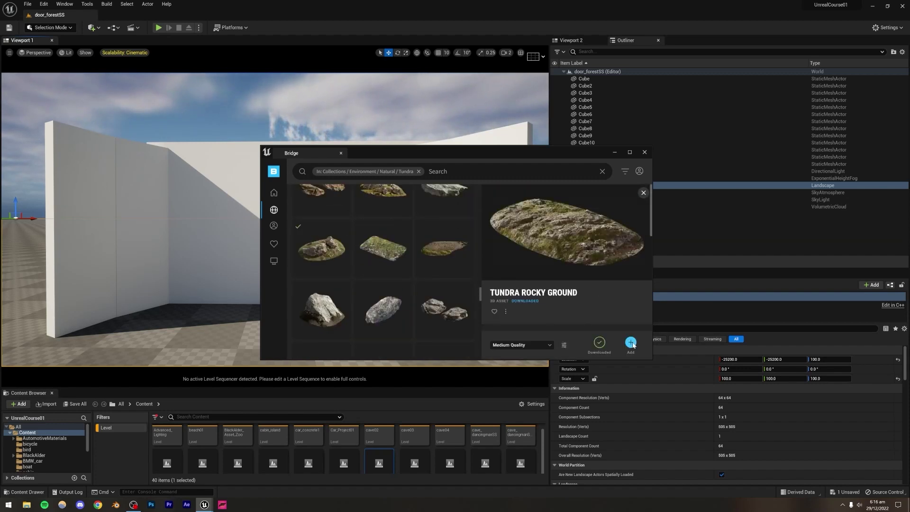
{"action": "left_click", "coordinate": [631, 343]}
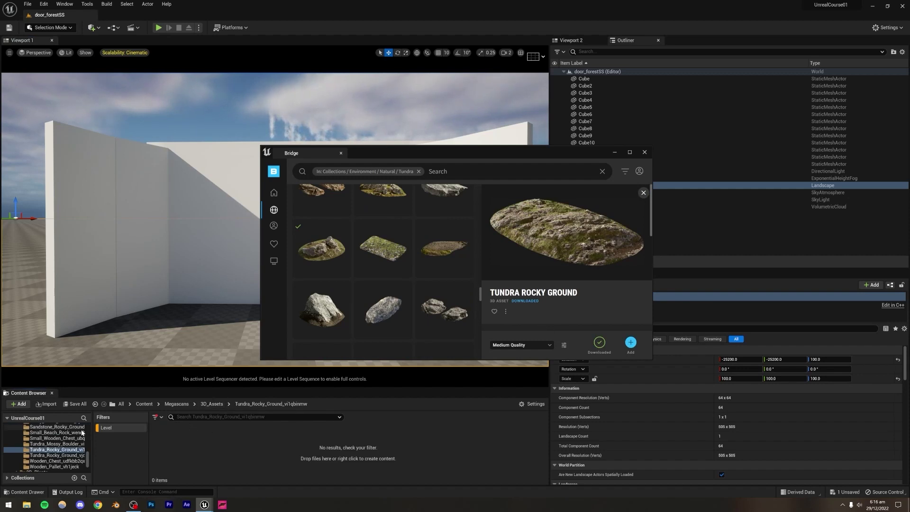
{"action": "left_click", "coordinate": [125, 428]}
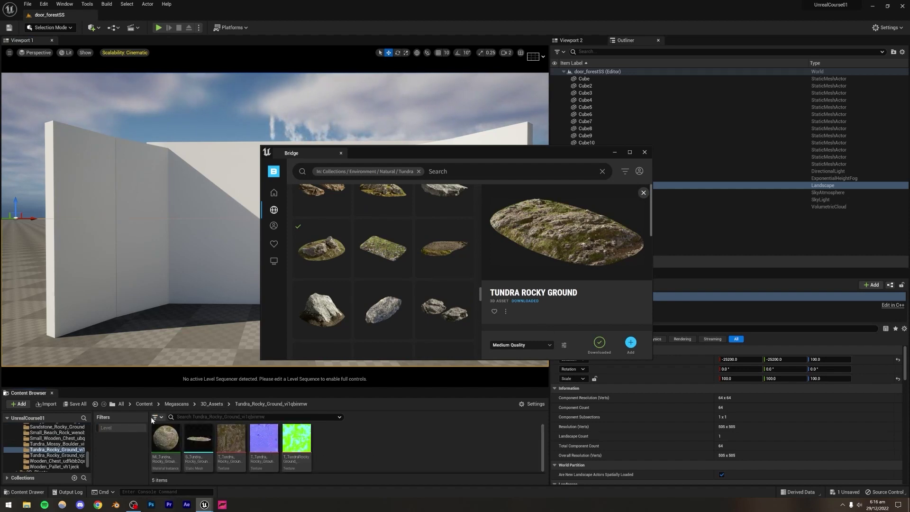
{"action": "left_click_drag", "start_coordinate": [149, 417], "coordinate": [86, 418]}
- Place the Tundra Rocky Ground mesh on the ground inside the angled wing wall and scale it uniformly to about 0.3
{"action": "left_click_drag", "start_coordinate": [184, 445], "coordinate": [186, 326]}
{"action": "left_click_drag", "start_coordinate": [421, 152], "coordinate": [702, 153]}
{"action": "right_click_drag", "start_coordinate": [421, 174], "coordinate": [351, 209]}
{"action": "left_click", "coordinate": [406, 53]}
{"action": "left_click_drag", "start_coordinate": [318, 226], "coordinate": [275, 252]}
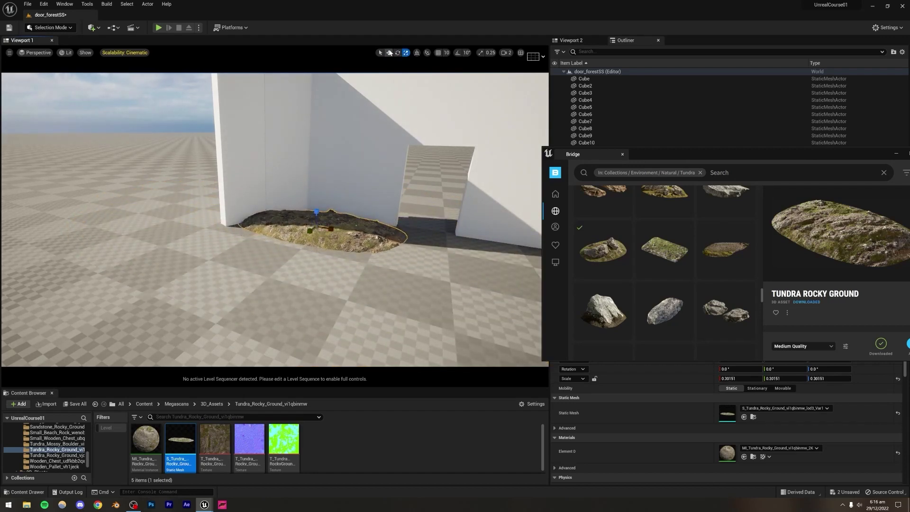
- Raise the Tundra rock, rotate it upright against the wall corner and shift it toward the doorway
{"action": "left_click_drag", "start_coordinate": [317, 209], "coordinate": [321, 170]}
{"action": "right_click_drag", "start_coordinate": [320, 169], "coordinate": [411, 28]}
{"action": "key", "text": "w"}
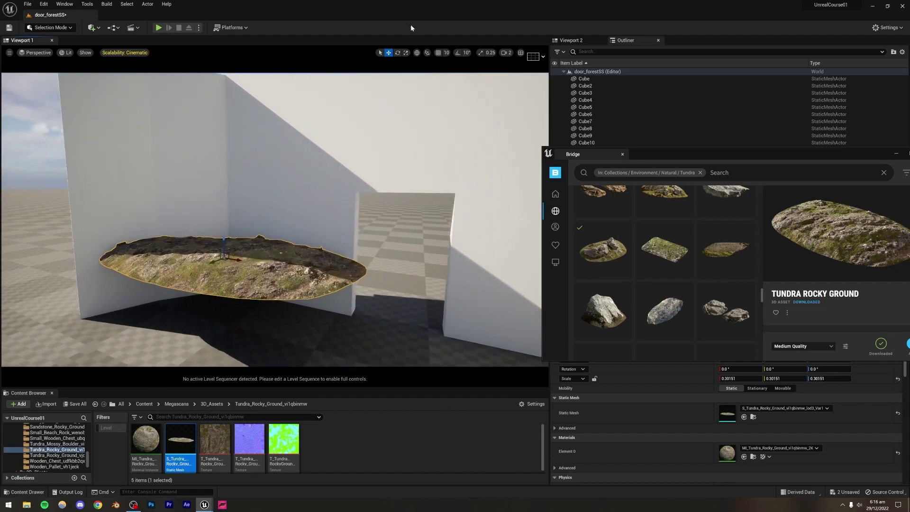
{"action": "left_click", "coordinate": [397, 52]}
{"action": "left_click_drag", "start_coordinate": [232, 260], "coordinate": [248, 241]}
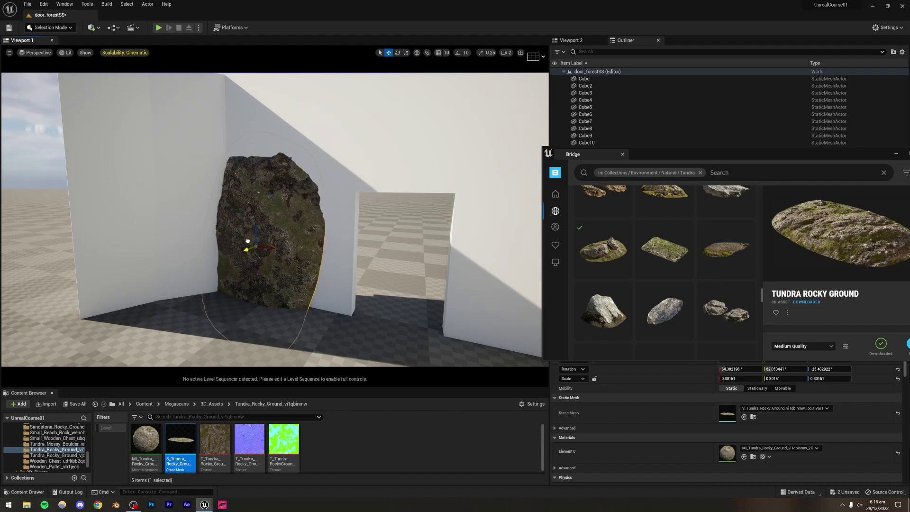
{"action": "left_click_drag", "start_coordinate": [269, 249], "coordinate": [293, 251]}
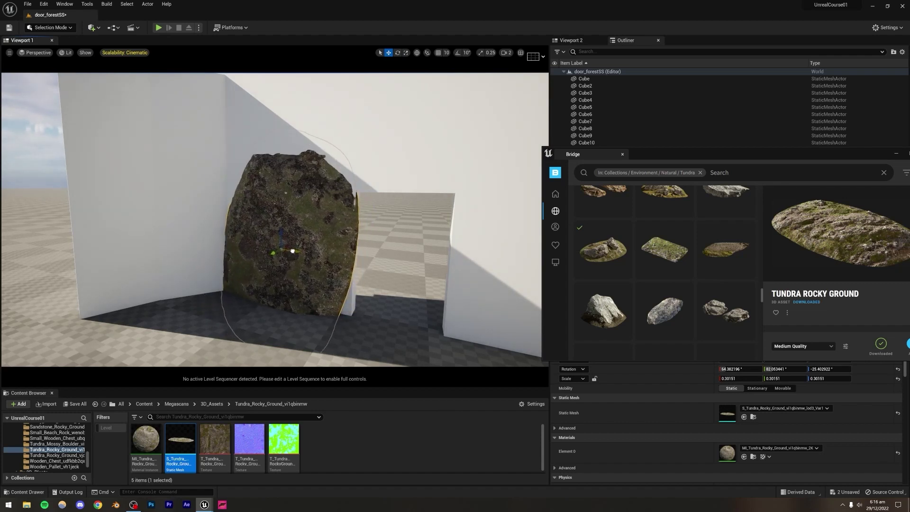
- Duplicate the upright rock above the first one, scale the copy to about 0.24 and tilt it to vary its shape
{"action": "mouse_move", "coordinate": [288, 247]}
{"action": "right_mouse_down"}
{"action": "mouse_move", "coordinate": [331, 219]}
{"action": "mouse_move", "coordinate": [325, 211]}
{"action": "mouse_move", "coordinate": [253, 236]}
{"action": "mouse_move", "coordinate": [290, 248]}
{"action": "right_mouse_up"}
{"action": "left_click_drag", "start_coordinate": [302, 281], "coordinate": [308, 98], "text": "alt"}
{"action": "right_click_drag", "start_coordinate": [308, 97], "coordinate": [327, 76]}
{"action": "right_click_drag", "start_coordinate": [302, 282], "coordinate": [301, 282]}
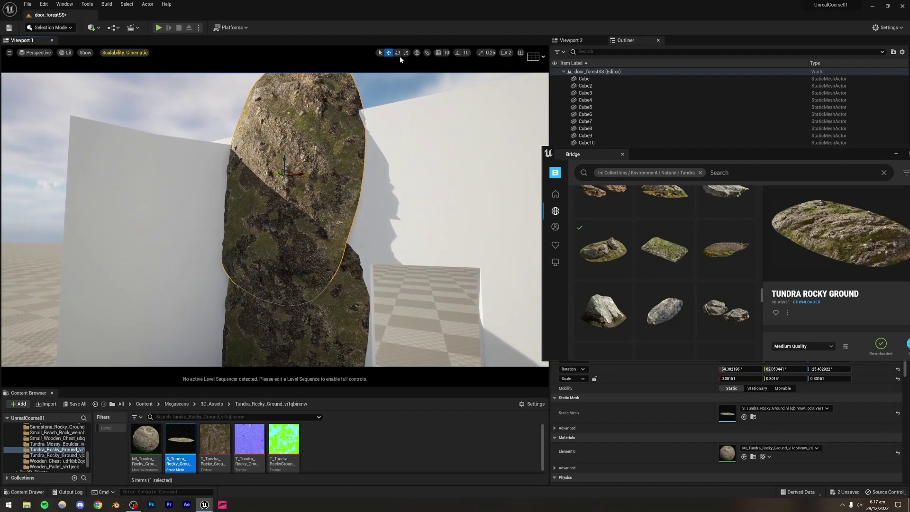
{"action": "left_click", "coordinate": [406, 53]}
{"action": "left_click_drag", "start_coordinate": [283, 176], "coordinate": [306, 188]}
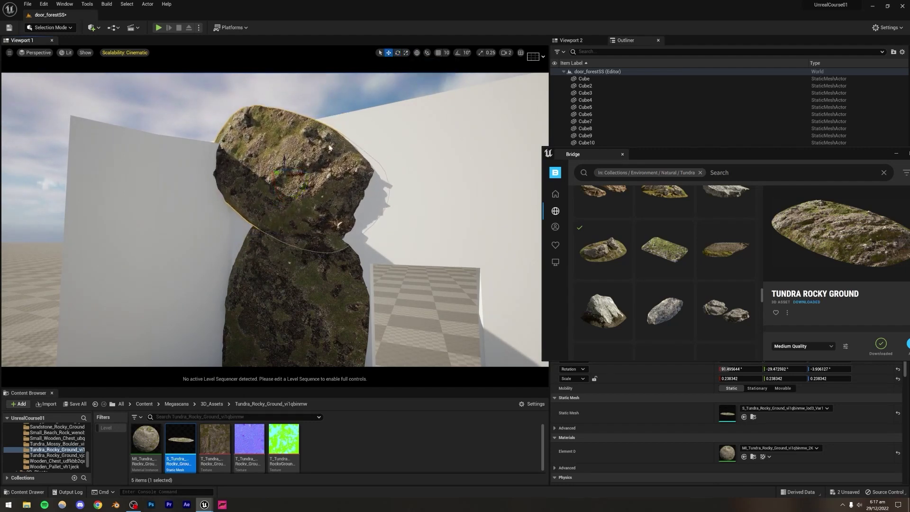
- Examine up close and from a distance how the two stacked rocks cover the wall beside the doorway
{"action": "key", "text": "w"}
{"action": "right_click_drag", "start_coordinate": [271, 214], "coordinate": [271, 214]}
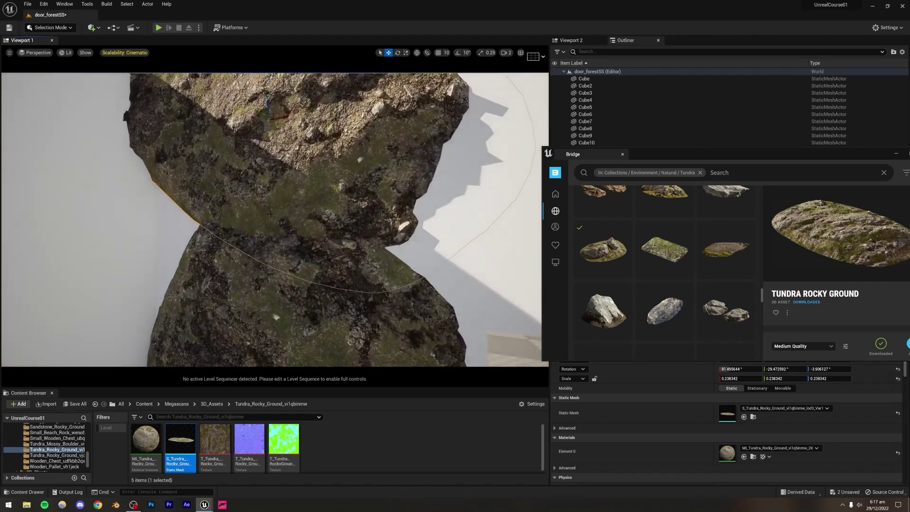
{"action": "scroll", "coordinate": [271, 213], "scroll_direction": "down", "scroll_amount": 10}
{"action": "scroll", "coordinate": [310, 204], "scroll_direction": "down", "scroll_amount": 1}
{"action": "left_click_drag", "start_coordinate": [293, 146], "coordinate": [302, 193]}
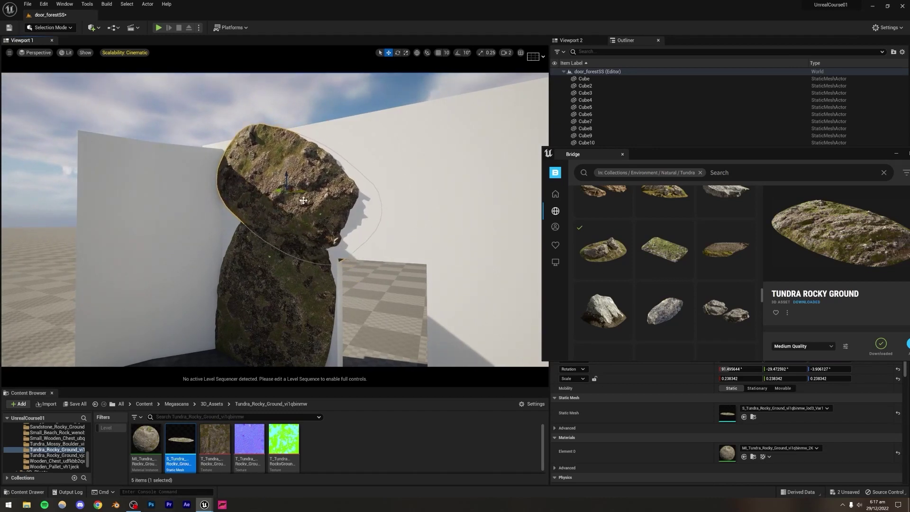
{"action": "left_click", "coordinate": [329, 106]}
{"action": "right_click_drag", "start_coordinate": [309, 208], "coordinate": [309, 228]}
{"action": "key", "text": "s"}
- Delete both Tundra rocks from beside the doorway
{"action": "left_click", "coordinate": [258, 246]}
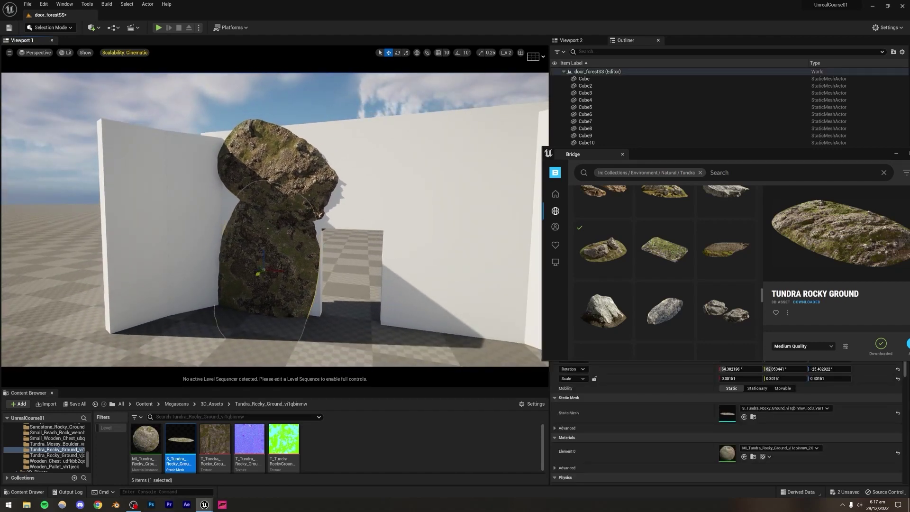
{"action": "key", "text": "Delete"}
{"action": "left_click", "coordinate": [299, 166]}
{"action": "key", "text": "Delete"}
- Return to the Natural collections in Bridge, reopen Sandstone and look through its rock assets
{"action": "left_click_drag", "start_coordinate": [664, 159], "coordinate": [457, 165]}
{"action": "mouse_move", "coordinate": [348, 218]}
{"action": "left_click", "coordinate": [385, 224]}
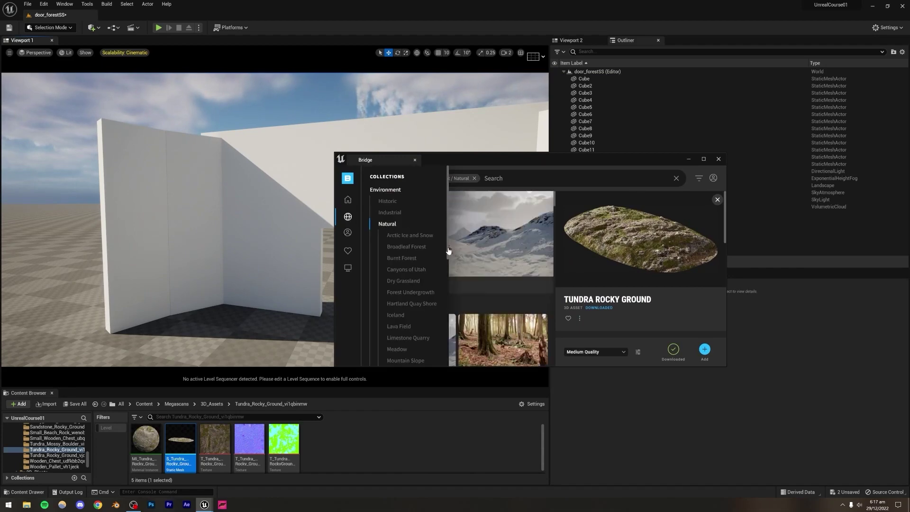
{"action": "scroll", "coordinate": [495, 272], "scroll_direction": "down", "scroll_amount": 10}
{"action": "scroll", "coordinate": [496, 271], "scroll_direction": "down", "scroll_amount": 5}
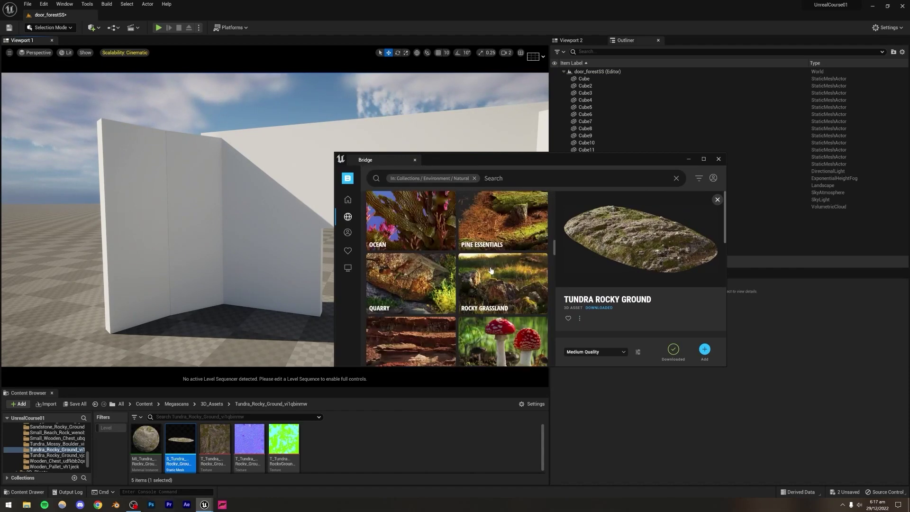
{"action": "left_click", "coordinate": [418, 276]}
{"action": "scroll", "coordinate": [419, 271], "scroll_direction": "down", "scroll_amount": 3}
{"action": "scroll", "coordinate": [423, 268], "scroll_direction": "down", "scroll_amount": 2}
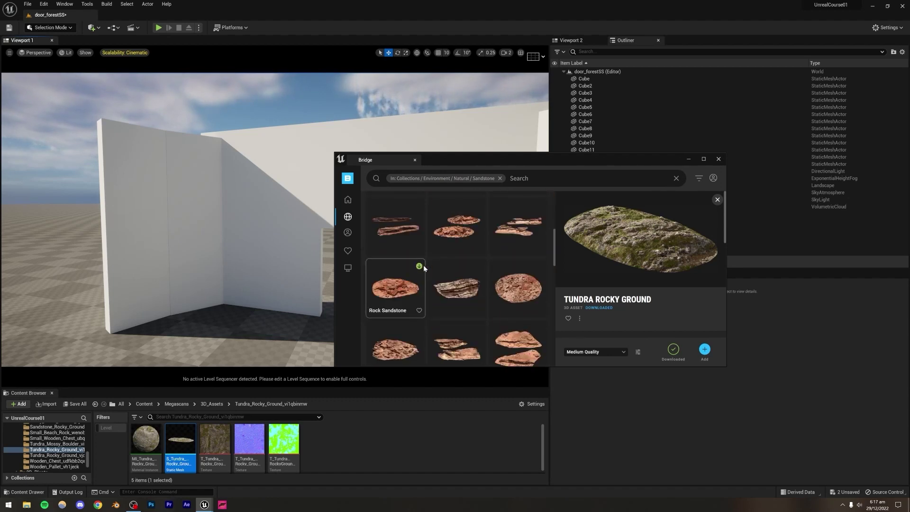
{"action": "scroll", "coordinate": [423, 267], "scroll_direction": "down", "scroll_amount": 4}
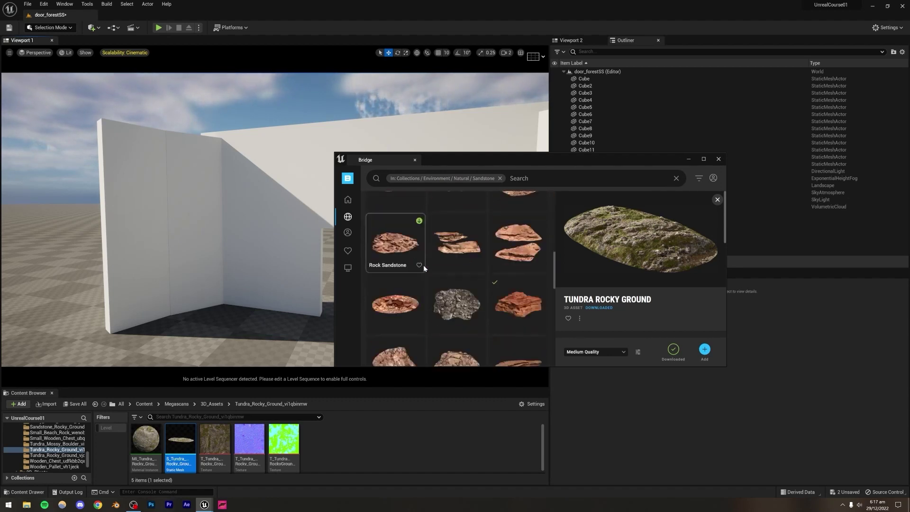
{"action": "scroll", "coordinate": [423, 268], "scroll_direction": "down", "scroll_amount": 4}
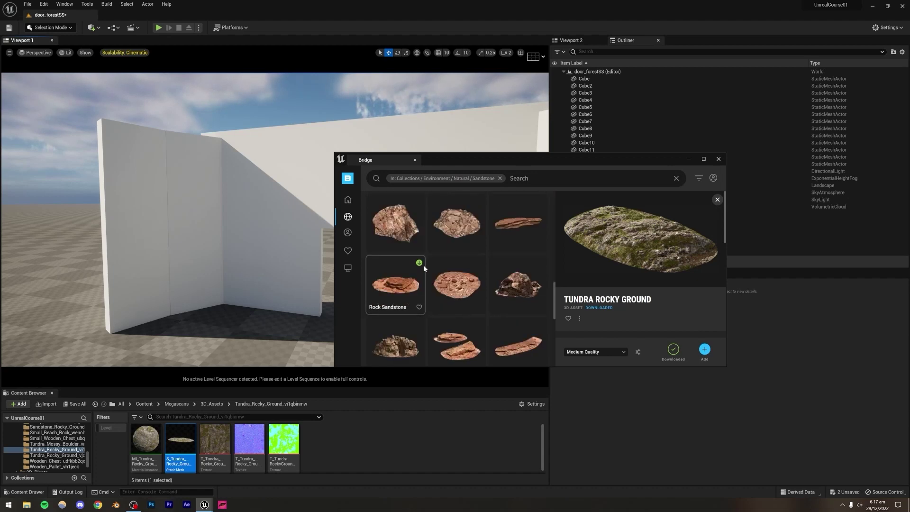
{"action": "scroll", "coordinate": [423, 265], "scroll_direction": "up", "scroll_amount": 2}
- Add two downloaded Rock Sandstone assets, the blocky boulder and the layered slab, to the project at Medium Quality
{"action": "left_click", "coordinate": [526, 207]}
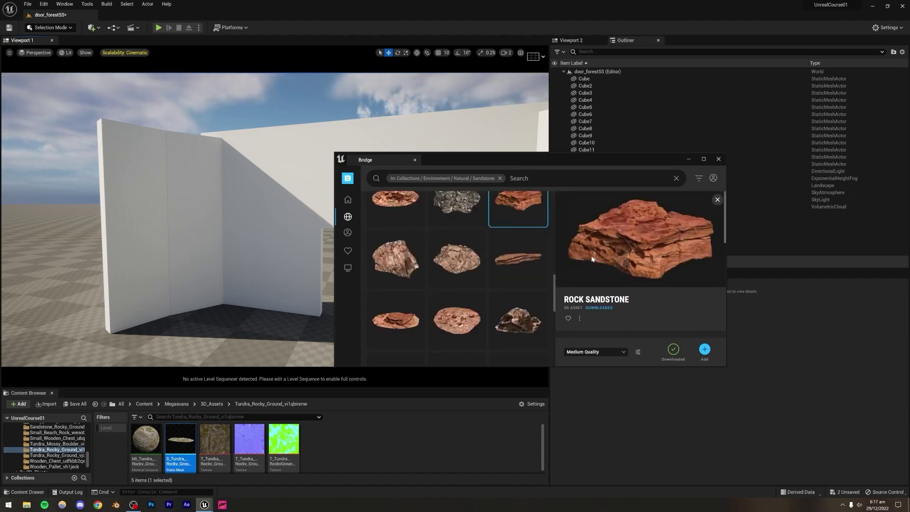
{"action": "scroll", "coordinate": [499, 258], "scroll_direction": "down", "scroll_amount": 2}
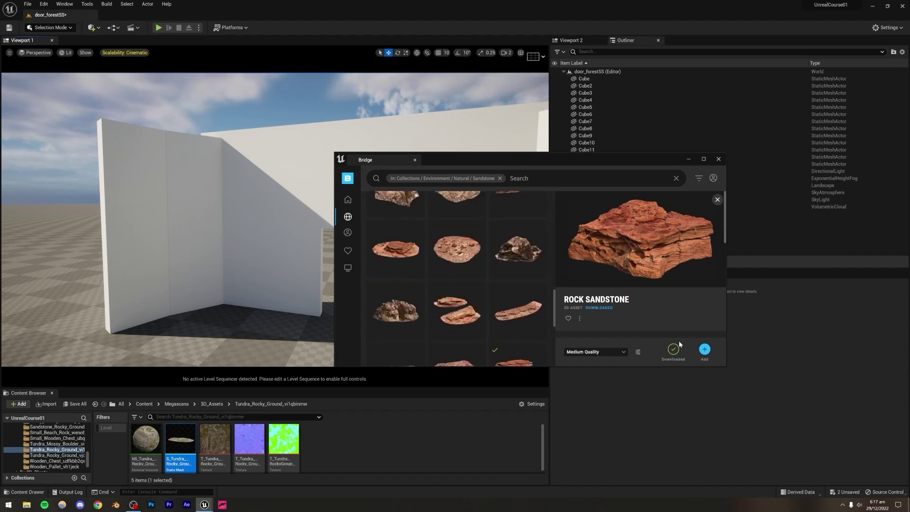
{"action": "left_click", "coordinate": [705, 350]}
{"action": "scroll", "coordinate": [529, 283], "scroll_direction": "down", "scroll_amount": 3}
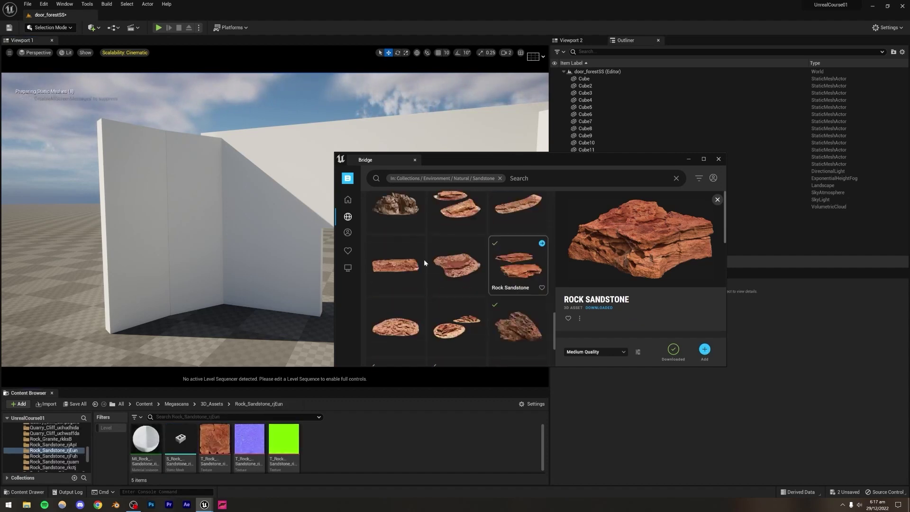
{"action": "left_click", "coordinate": [501, 266]}
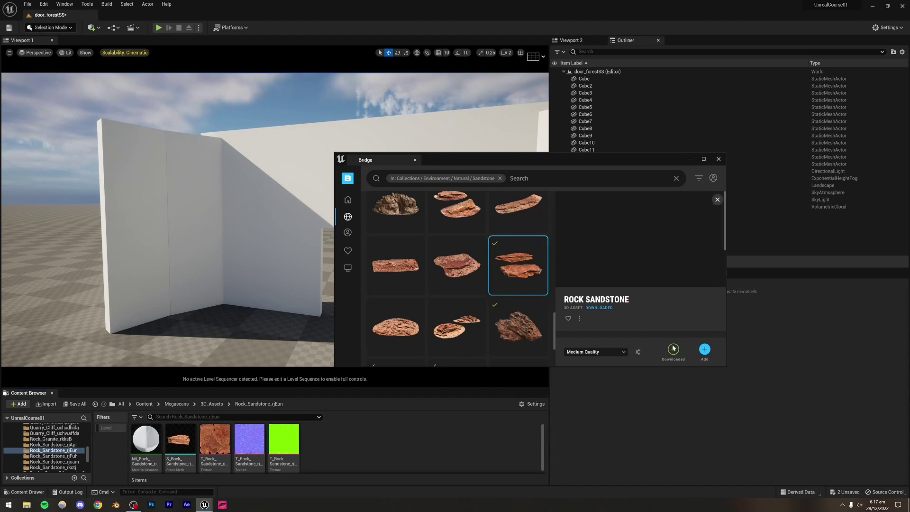
{"action": "left_click", "coordinate": [704, 350]}
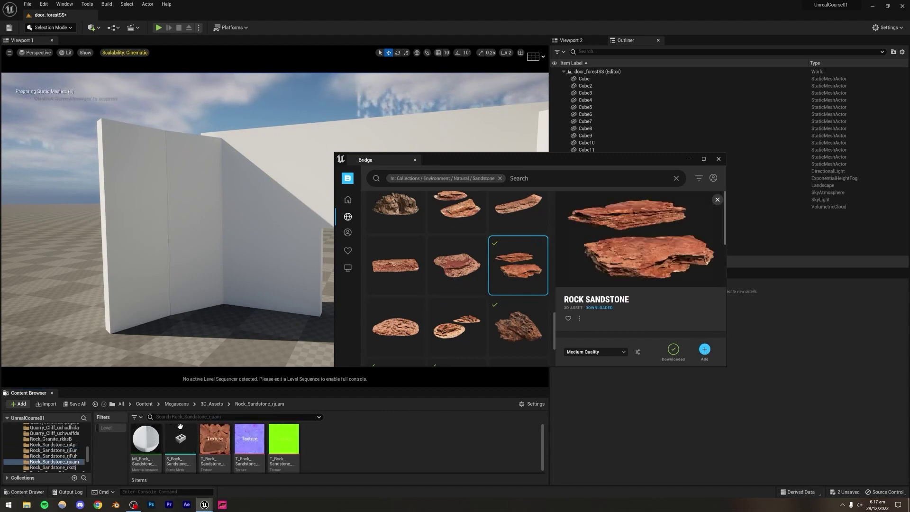
- Place the Rock_Sandstone_rjFuh mesh on the ground by the wall beside the doorway and move Bridge clear of the scene
{"action": "left_click", "coordinate": [54, 456]}
{"action": "left_click", "coordinate": [181, 438]}
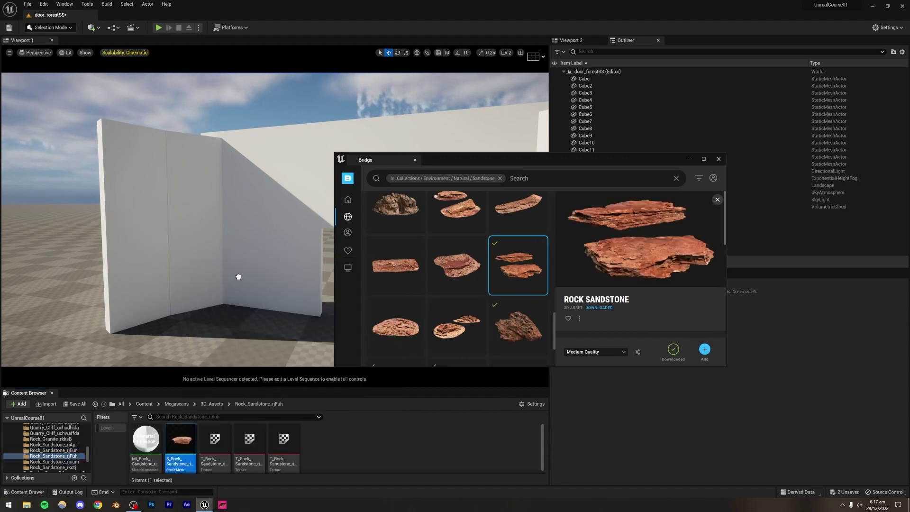
{"action": "left_click_drag", "start_coordinate": [227, 307], "coordinate": [284, 320]}
{"action": "right_click_drag", "start_coordinate": [277, 280], "coordinate": [307, 230]}
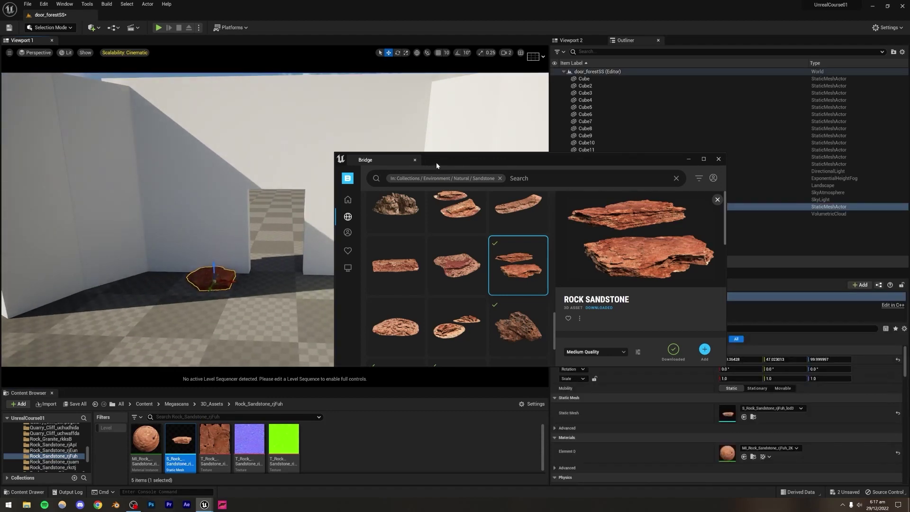
{"action": "left_click_drag", "start_coordinate": [435, 163], "coordinate": [589, 156]}
- Place the Rock_Sandstone_rjuam mesh on the ground in front of the doorway
{"action": "right_click_drag", "start_coordinate": [264, 300], "coordinate": [184, 275]}
{"action": "key", "text": "w"}
{"action": "key", "text": "w"}
{"action": "key", "text": "s"}
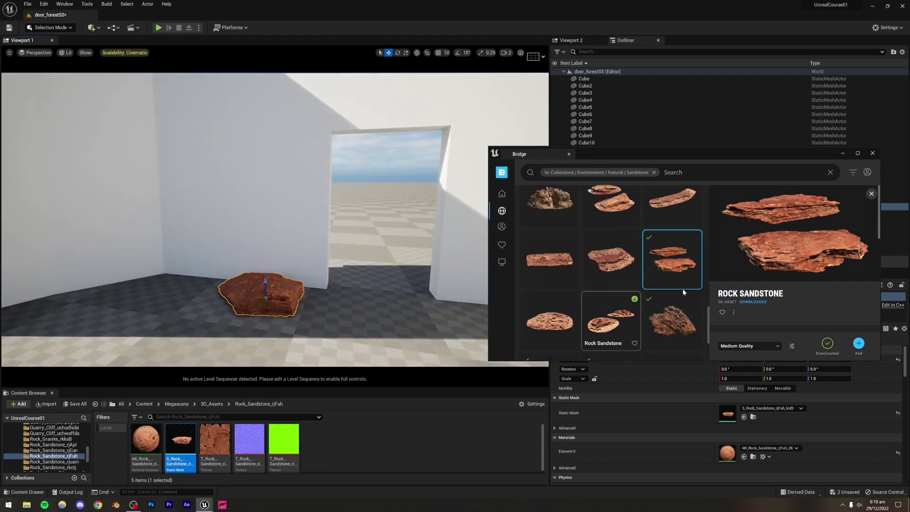
{"action": "left_click", "coordinate": [70, 462]}
{"action": "left_click_drag", "start_coordinate": [180, 438], "coordinate": [377, 325]}
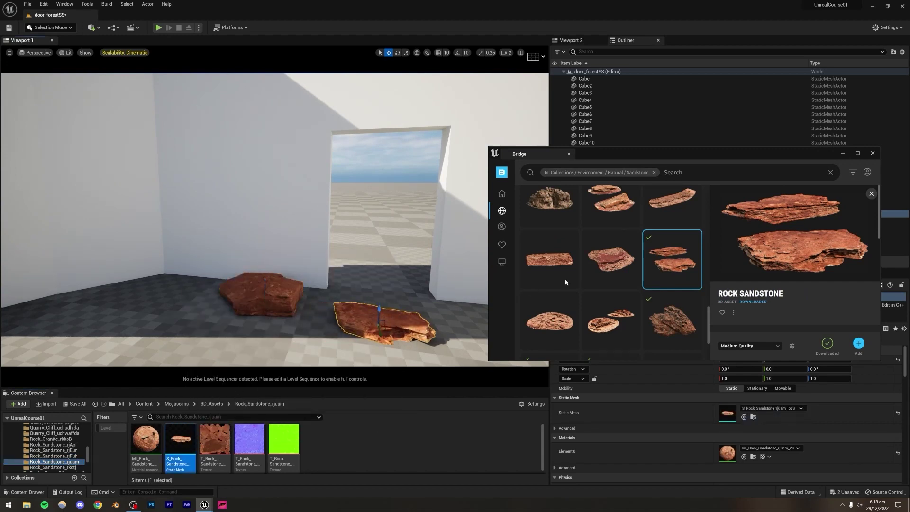
- Look up the last Rock Sandstone assets in Bridge and place a second Rock_Sandstone_rjFuh mesh on the ground near the left wing wall
{"action": "scroll", "coordinate": [659, 283], "scroll_direction": "down", "scroll_amount": 2}
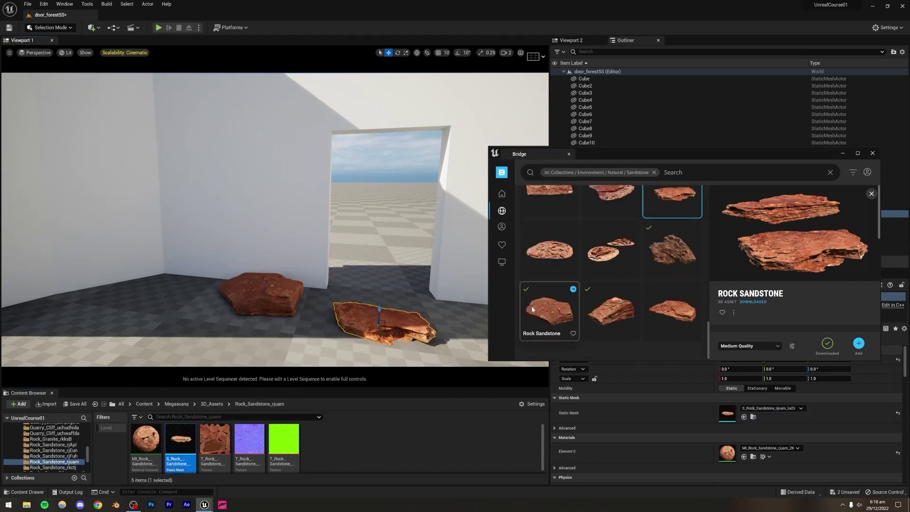
{"action": "left_click", "coordinate": [532, 309]}
{"action": "left_click", "coordinate": [604, 305]}
{"action": "left_click_drag", "start_coordinate": [180, 441], "coordinate": [142, 342]}
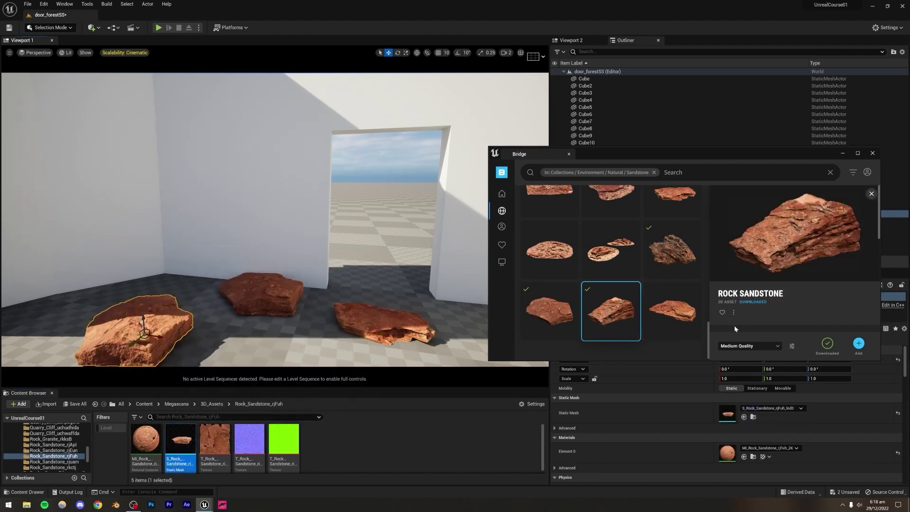
- Add the angular Rock Sandstone boulder to the project at Medium Quality and review the available quality levels
{"action": "left_click", "coordinate": [858, 344]}
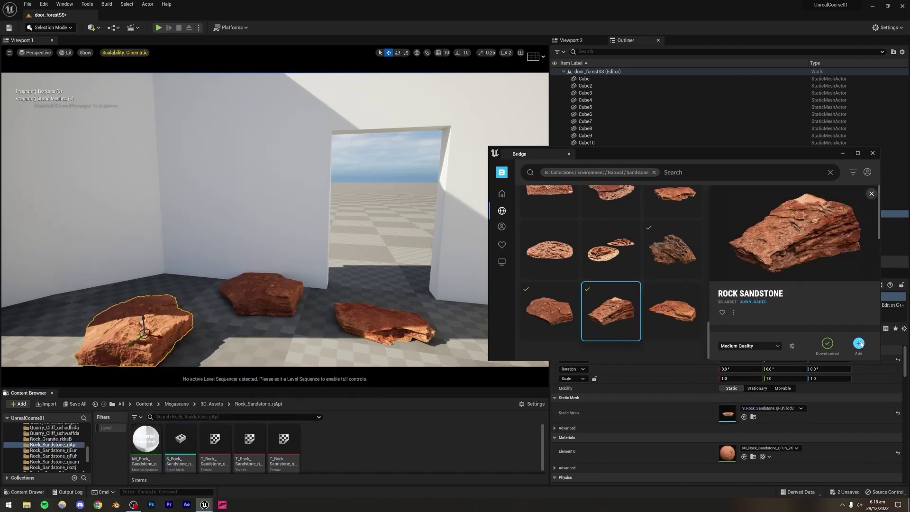
{"action": "left_click", "coordinate": [765, 347]}
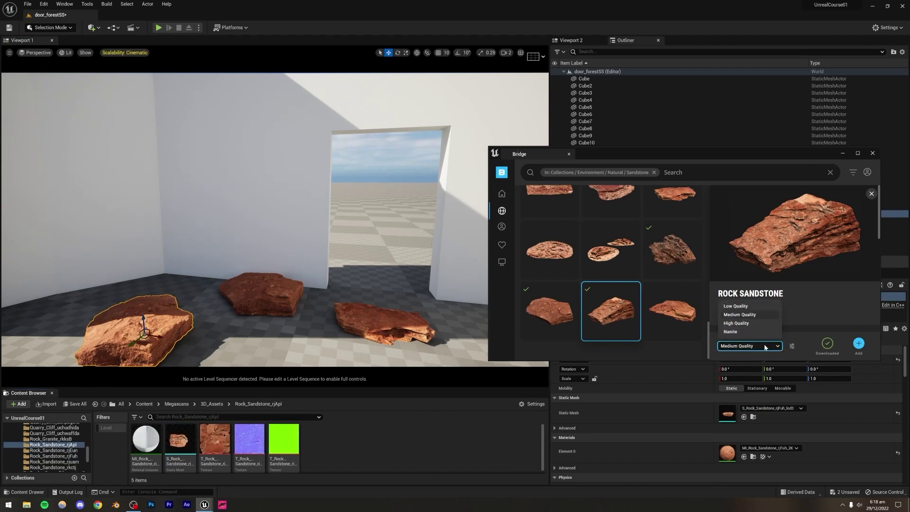
{"action": "left_click", "coordinate": [822, 301]}
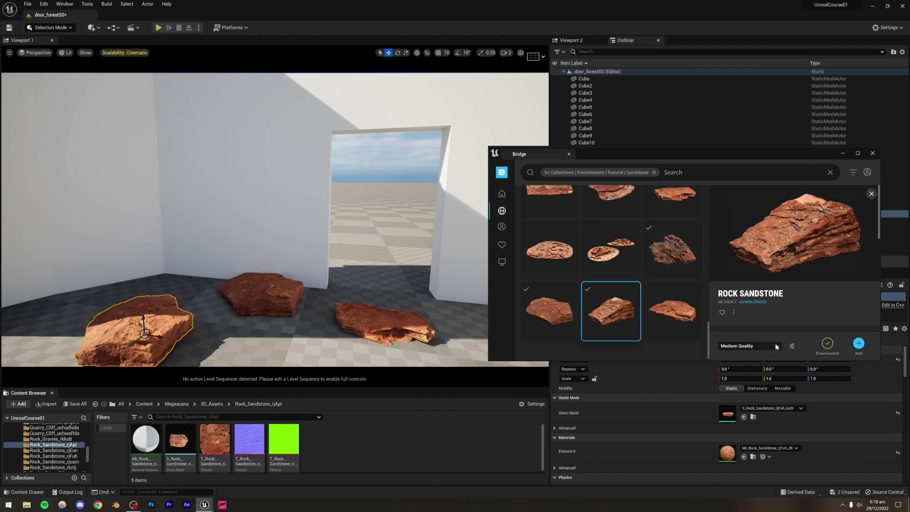
{"action": "left_click", "coordinate": [754, 345]}
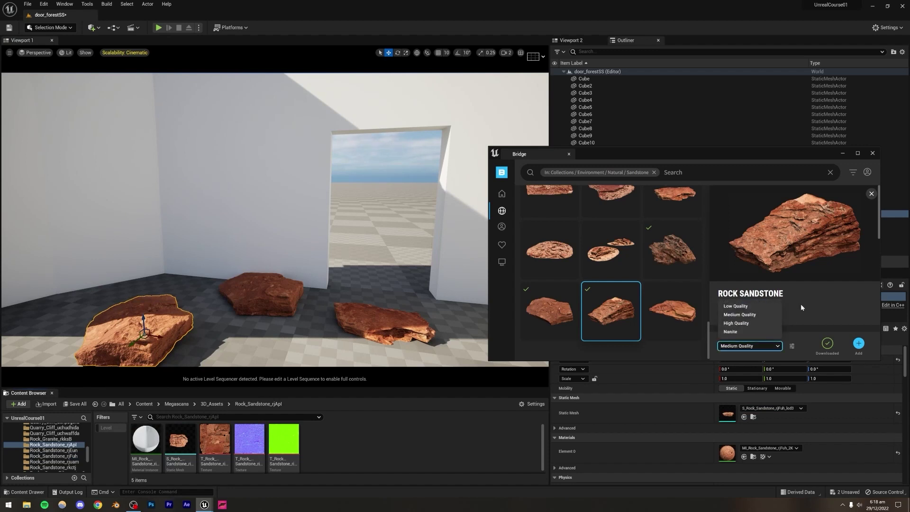
{"action": "left_click", "coordinate": [832, 298]}
{"action": "left_click", "coordinate": [738, 344]}
- Place the Rock_Sandstone_rjApl mesh on the ground in the foreground, close Bridge and save all changes
{"action": "mouse_move", "coordinate": [379, 246]}
{"action": "right_mouse_down"}
{"action": "mouse_move", "coordinate": [360, 270]}
{"action": "mouse_move", "coordinate": [393, 252]}
{"action": "right_mouse_up"}
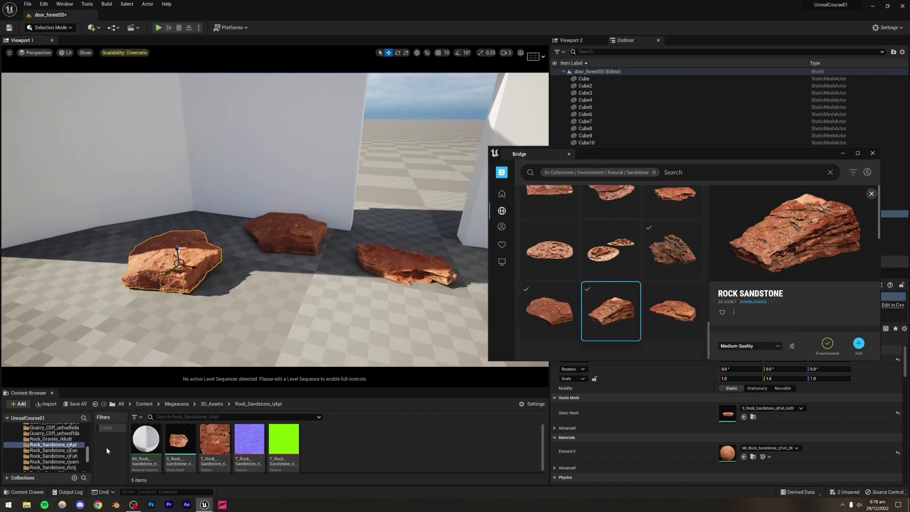
{"action": "left_click_drag", "start_coordinate": [180, 438], "coordinate": [279, 323]}
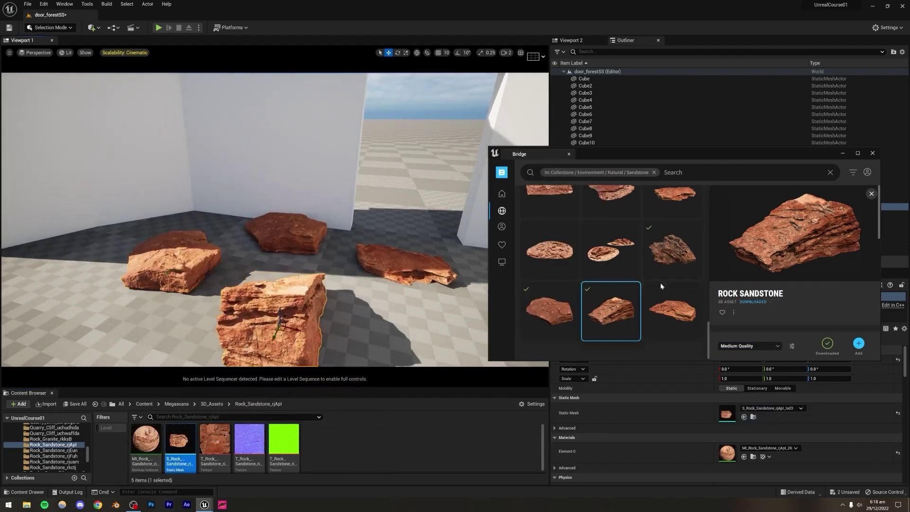
{"action": "left_click", "coordinate": [872, 153]}
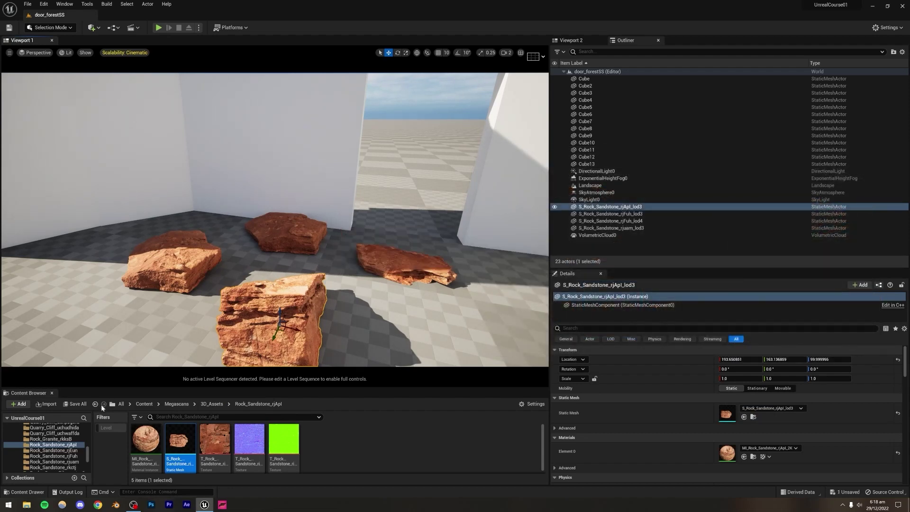
{"action": "left_click", "coordinate": [75, 404]}
- Lift the Rock_Sandstone_rjFuh rock beside the doorway and rotate it upright so its flat face lies along the wall
{"action": "left_click", "coordinate": [499, 331]}
{"action": "key", "text": "s"}
{"action": "right_click_drag", "start_coordinate": [344, 250], "coordinate": [357, 208]}
{"action": "key", "text": "w"}
{"action": "left_click", "coordinate": [284, 294]}
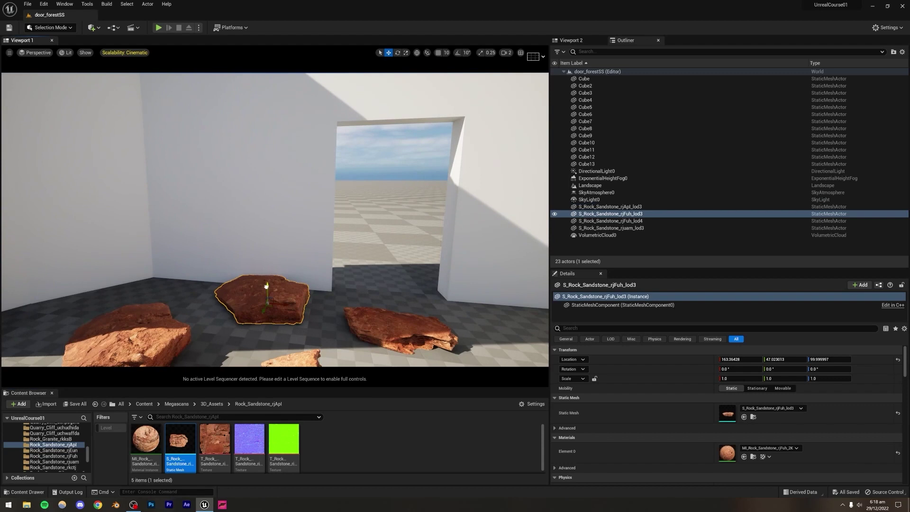
{"action": "left_click_drag", "start_coordinate": [267, 286], "coordinate": [281, 228]}
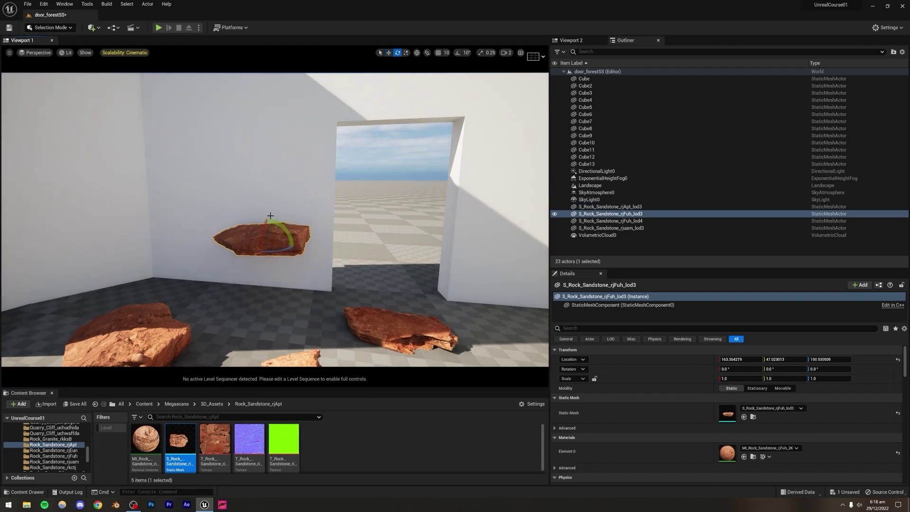
{"action": "left_click_drag", "start_coordinate": [267, 218], "coordinate": [260, 254]}
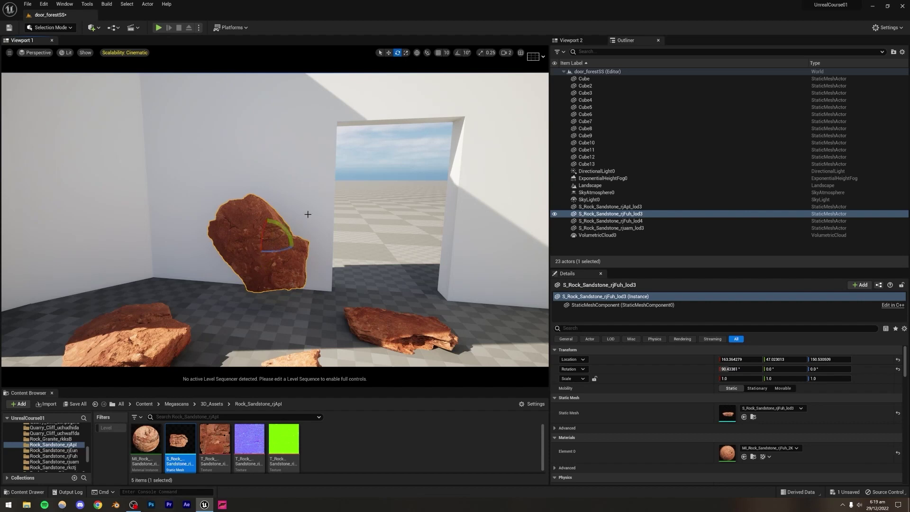
{"action": "left_click_drag", "start_coordinate": [286, 231], "coordinate": [437, 3]}
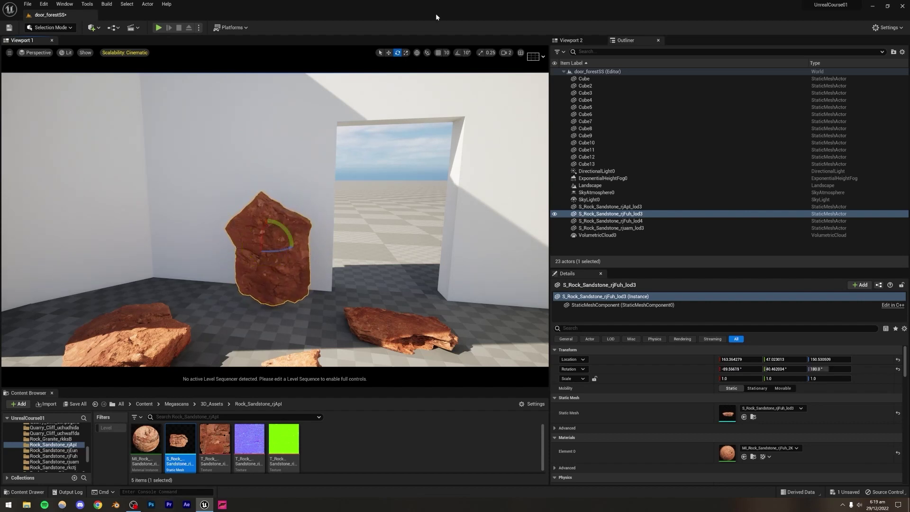
- Scale the upright rock beside the doorway uniformly to about 1.87
{"action": "left_click", "coordinate": [406, 53]}
{"action": "left_click_drag", "start_coordinate": [267, 245], "coordinate": [289, 216]}
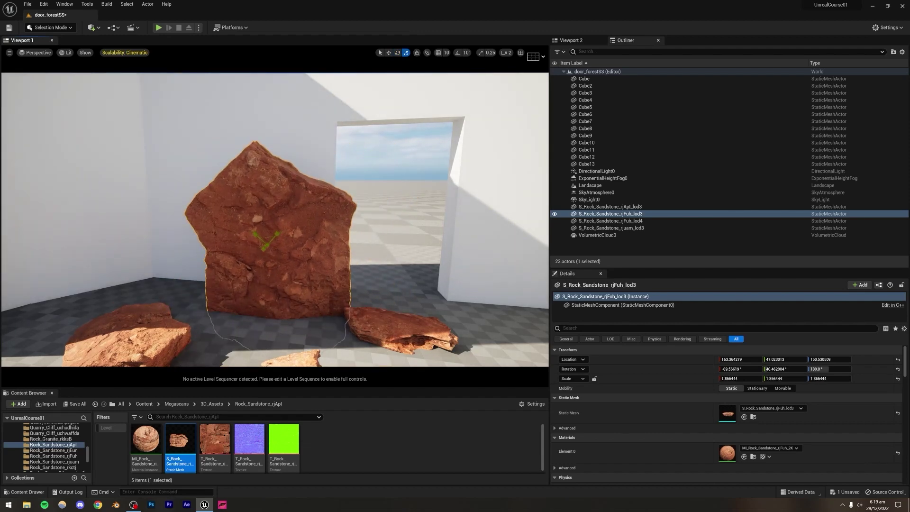
{"action": "left_click_drag", "start_coordinate": [262, 253], "coordinate": [285, 235]}
- Duplicate the upright rock upward along the doorway's left side and scale the copy to about 2.2
{"action": "right_click_drag", "start_coordinate": [319, 245], "coordinate": [314, 276]}
{"action": "key", "text": "w"}
{"action": "left_click_drag", "start_coordinate": [274, 275], "coordinate": [278, 188], "text": "alt"}
{"action": "left_click", "coordinate": [405, 53]}
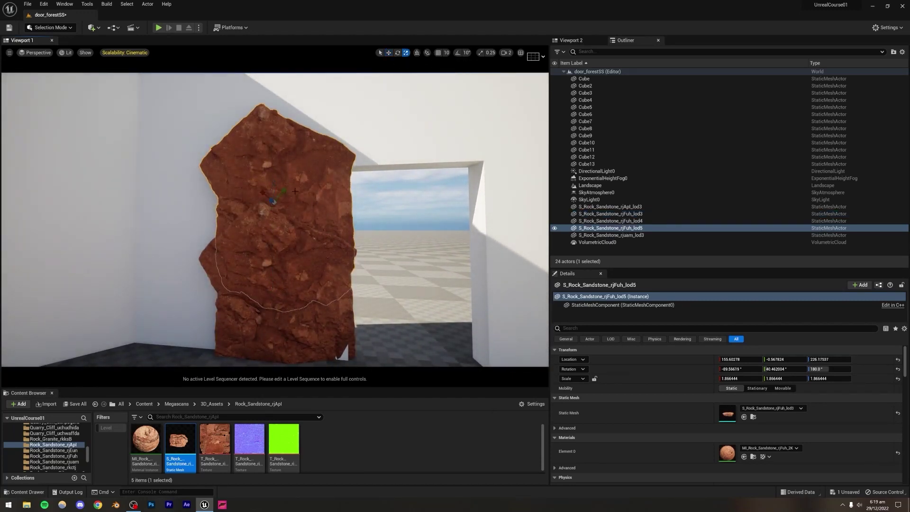
{"action": "left_click_drag", "start_coordinate": [277, 202], "coordinate": [292, 189]}
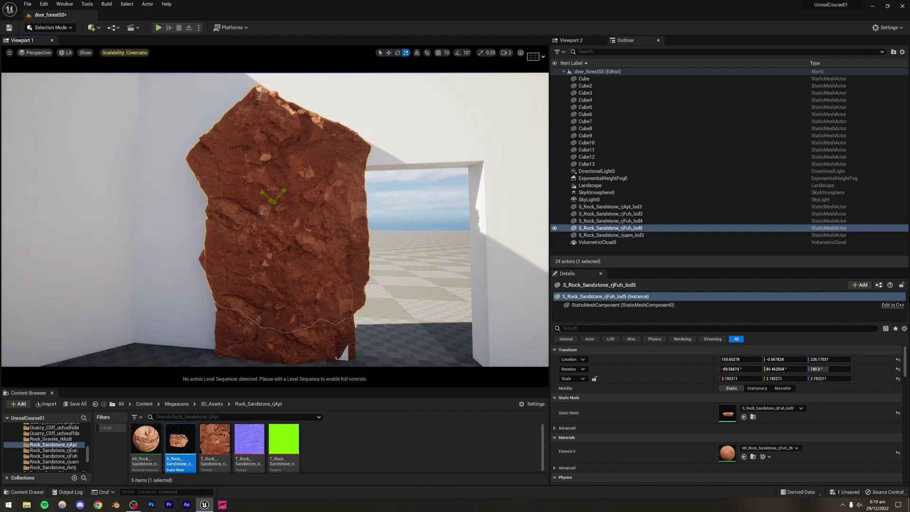
- Rotate the upper rock copy to vary its outline and shift it up towards the doorway's top corner
{"action": "left_click", "coordinate": [388, 53]}
{"action": "left_click", "coordinate": [396, 53]}
{"action": "left_click_drag", "start_coordinate": [297, 214], "coordinate": [282, 201]}
{"action": "left_click", "coordinate": [388, 53]}
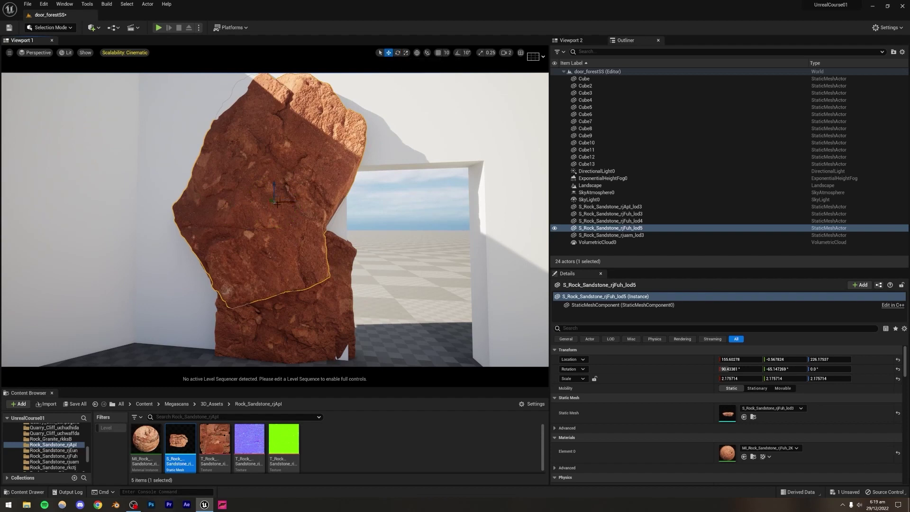
{"action": "left_click_drag", "start_coordinate": [279, 198], "coordinate": [297, 174]}
{"action": "middle_click_drag", "start_coordinate": [345, 231], "coordinate": [308, 229]}
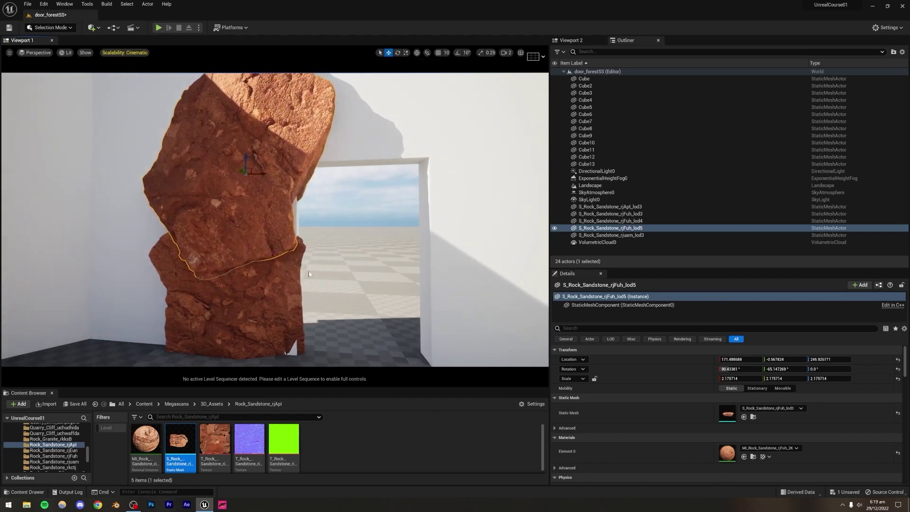
- Nudge the lower upright rock to cover the exposed wall edge beside the doorway and save the level
{"action": "key", "text": "s"}
{"action": "right_click_drag", "start_coordinate": [298, 187], "coordinate": [253, 208]}
{"action": "left_click", "coordinate": [379, 247]}
{"action": "right_click_drag", "start_coordinate": [379, 246], "coordinate": [389, 265]}
{"action": "key", "text": "w"}
{"action": "key", "text": "w"}
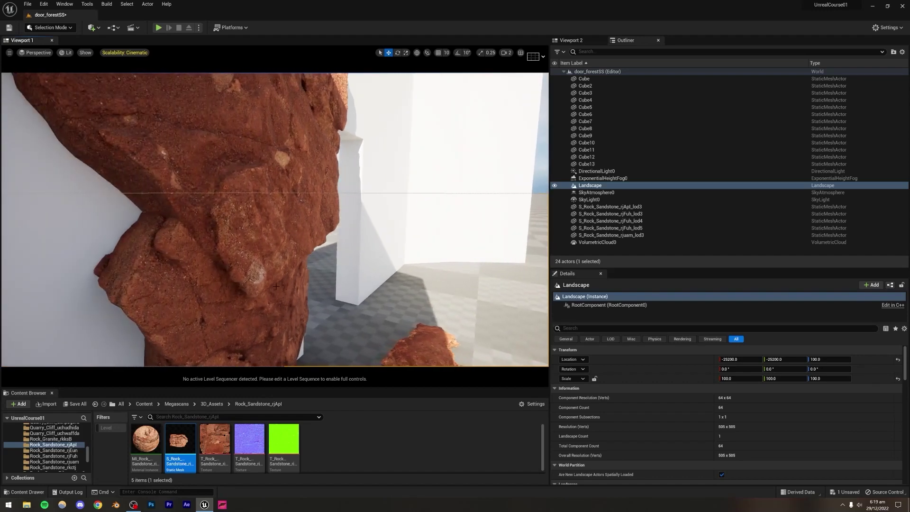
{"action": "left_click", "coordinate": [222, 284]}
{"action": "right_click_drag", "start_coordinate": [223, 284], "coordinate": [190, 322]}
{"action": "key", "text": "s"}
{"action": "left_click_drag", "start_coordinate": [277, 252], "coordinate": [284, 255]}
{"action": "key", "text": "s"}
{"action": "mouse_move", "coordinate": [364, 256]}
{"action": "right_mouse_down"}
{"action": "mouse_move", "coordinate": [303, 242]}
{"action": "mouse_move", "coordinate": [358, 213]}
{"action": "mouse_move", "coordinate": [306, 196]}
{"action": "mouse_move", "coordinate": [332, 201]}
{"action": "mouse_move", "coordinate": [363, 265]}
{"action": "right_mouse_up"}
{"action": "left_click", "coordinate": [346, 206]}
{"action": "key", "text": "s"}
{"action": "key", "text": "w"}
- Scale the Rock_Sandstone_rjuam slab to about 2.98 and move it to the wall corner left of the rock stack
{"action": "left_click", "coordinate": [363, 261]}
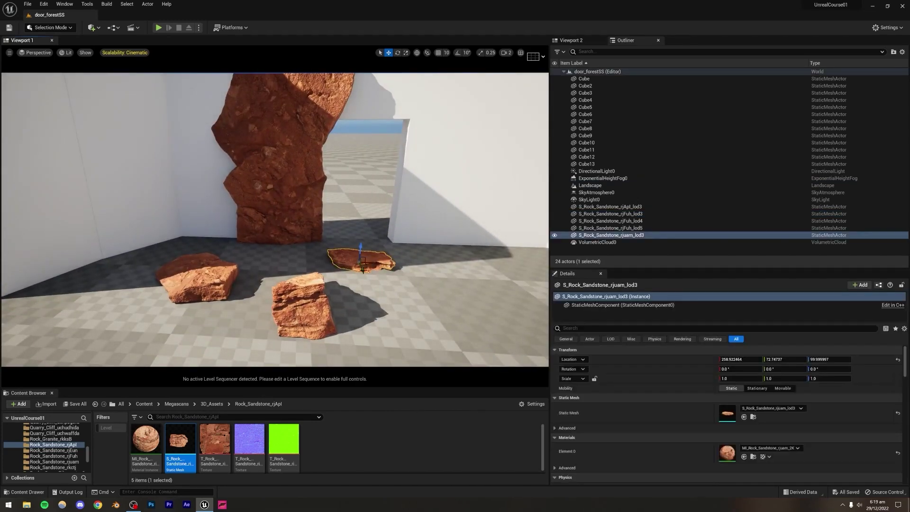
{"action": "left_click", "coordinate": [406, 52]}
{"action": "left_click_drag", "start_coordinate": [361, 260], "coordinate": [410, 239]}
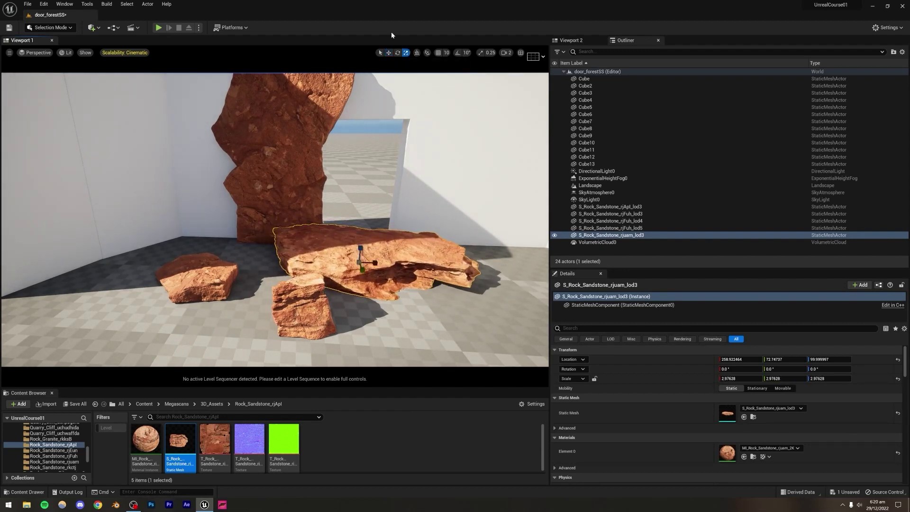
{"action": "left_click", "coordinate": [389, 52]}
{"action": "left_click_drag", "start_coordinate": [377, 263], "coordinate": [258, 289]}
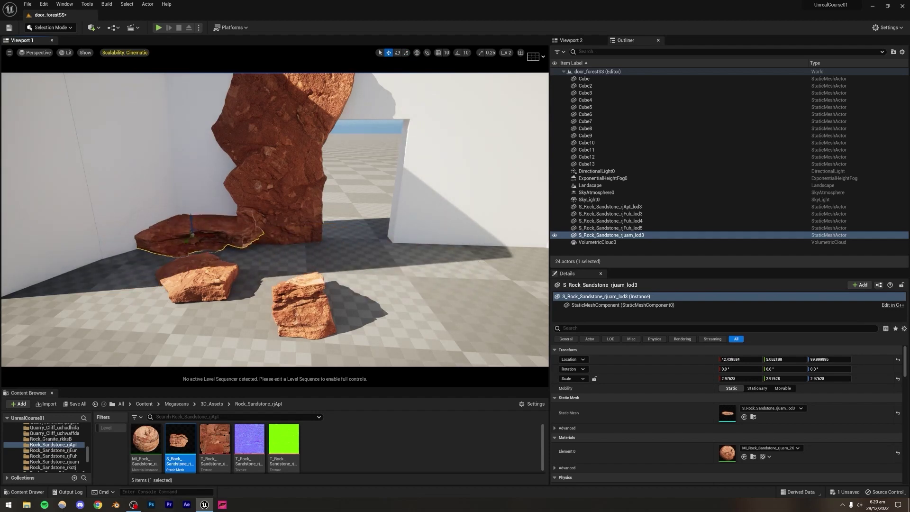
{"action": "left_click", "coordinate": [259, 289]}
{"action": "right_click_drag", "start_coordinate": [282, 217], "coordinate": [239, 210]}
{"action": "key", "text": "ctrl+z"}
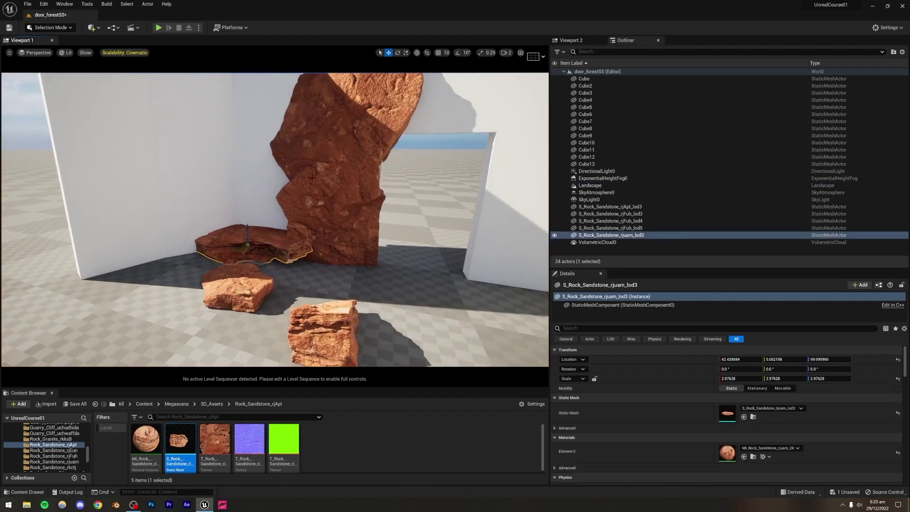
- Tilt the Rock_Sandstone_rjuam slab upright to about 78° around its X axis
{"action": "left_click_drag", "start_coordinate": [247, 232], "coordinate": [251, 228]}
{"action": "left_click", "coordinate": [440, 139]}
{"action": "left_click", "coordinate": [274, 238]}
{"action": "left_click_drag", "start_coordinate": [240, 233], "coordinate": [247, 221]}
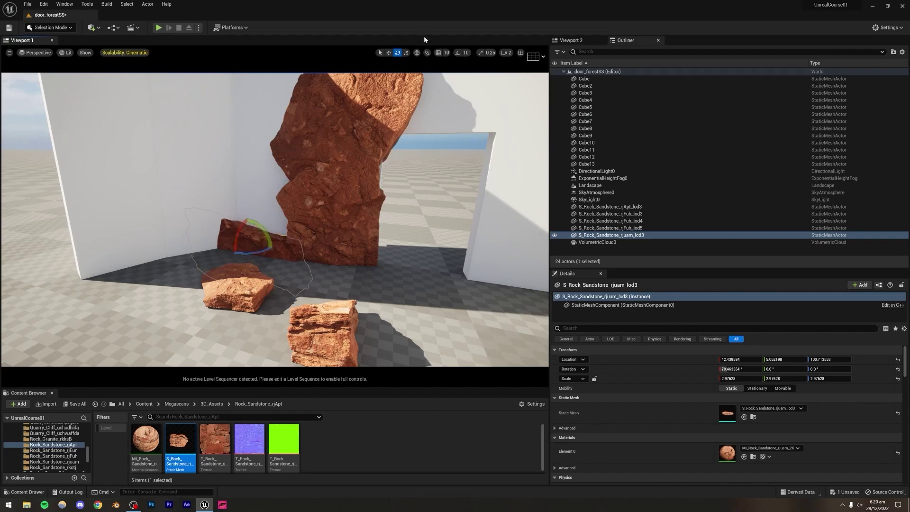
- Raise the upright slab to a height of about 319 above the rock stack and push it back against the wall
{"action": "left_click", "coordinate": [388, 55]}
{"action": "right_click_drag", "start_coordinate": [296, 298], "coordinate": [279, 281]}
{"action": "left_click_drag", "start_coordinate": [274, 265], "coordinate": [301, 100]}
{"action": "mouse_move", "coordinate": [301, 99]}
{"action": "right_mouse_down"}
{"action": "mouse_move", "coordinate": [301, 53]}
{"action": "mouse_move", "coordinate": [247, 95]}
{"action": "mouse_move", "coordinate": [332, 83]}
{"action": "mouse_move", "coordinate": [299, 95]}
{"action": "right_mouse_up"}
{"action": "key", "text": "s"}
{"action": "right_click_drag", "start_coordinate": [277, 143], "coordinate": [286, 145]}
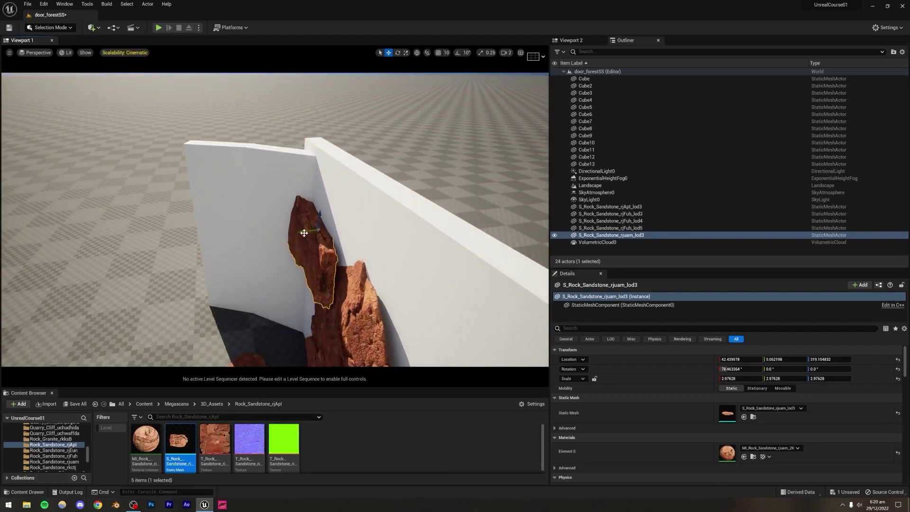
{"action": "left_click_drag", "start_coordinate": [312, 234], "coordinate": [310, 234]}
{"action": "right_click_drag", "start_coordinate": [310, 235], "coordinate": [284, 156]}
- Enlarge the raised slab to a scale of about 4.2 and rotate it along the wall
{"action": "key", "text": "q"}
{"action": "right_click_drag", "start_coordinate": [282, 233], "coordinate": [303, 192]}
{"action": "left_click", "coordinate": [397, 52]}
{"action": "left_click_drag", "start_coordinate": [289, 214], "coordinate": [380, 122]}
{"action": "left_click_drag", "start_coordinate": [275, 188], "coordinate": [340, 120]}
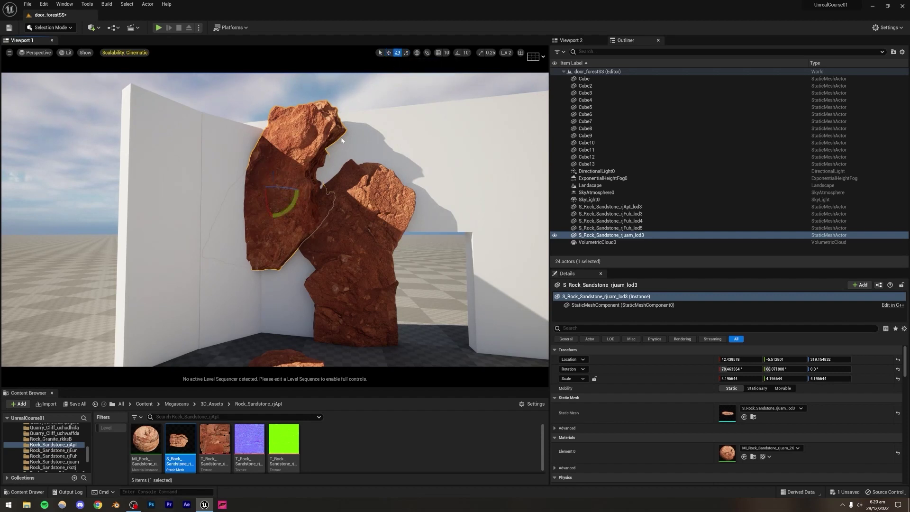
{"action": "left_click_drag", "start_coordinate": [291, 206], "coordinate": [499, 136]}
- Move the slab across above the doorway, turn it lengthwise as a lintel and lower it onto the door's top edge
{"action": "left_click", "coordinate": [389, 52]}
{"action": "right_click_drag", "start_coordinate": [404, 120], "coordinate": [462, 106]}
{"action": "left_click_drag", "start_coordinate": [342, 169], "coordinate": [375, 165]}
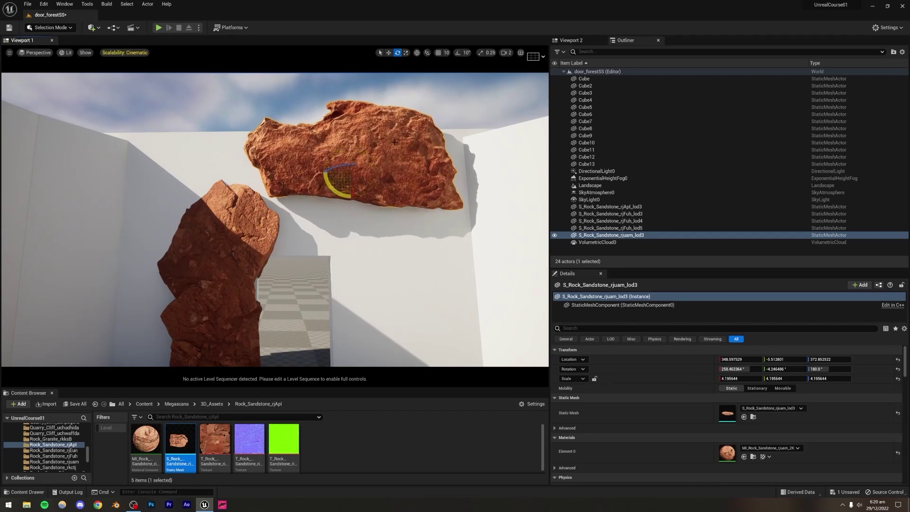
{"action": "left_click", "coordinate": [388, 52]}
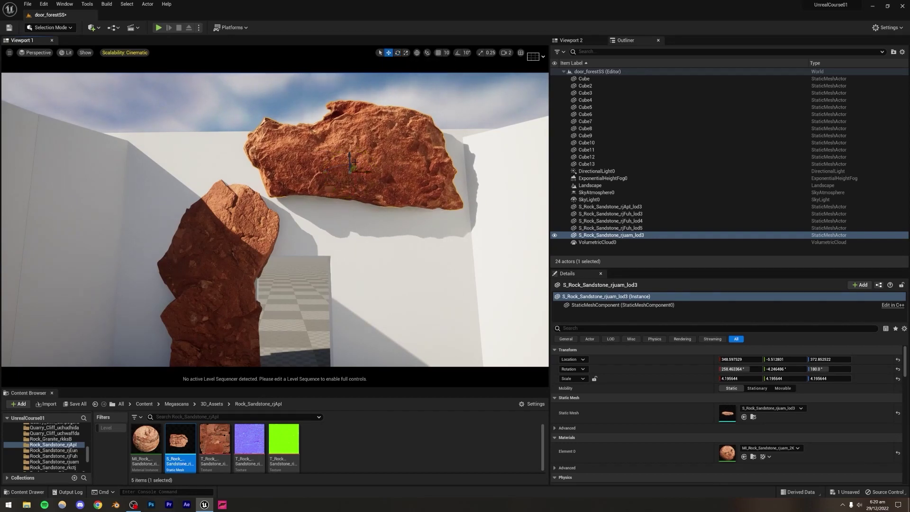
{"action": "left_click_drag", "start_coordinate": [351, 164], "coordinate": [335, 228]}
{"action": "key", "text": "w"}
{"action": "right_click_drag", "start_coordinate": [335, 228], "coordinate": [332, 308]}
{"action": "key", "text": "s"}
{"action": "key", "text": "w"}
- Move the remaining ground-level Rock_Sandstone_rjFuh rock to the foot of the wall on the doorway's right side
{"action": "left_click", "coordinate": [201, 291]}
{"action": "left_click", "coordinate": [138, 272]}
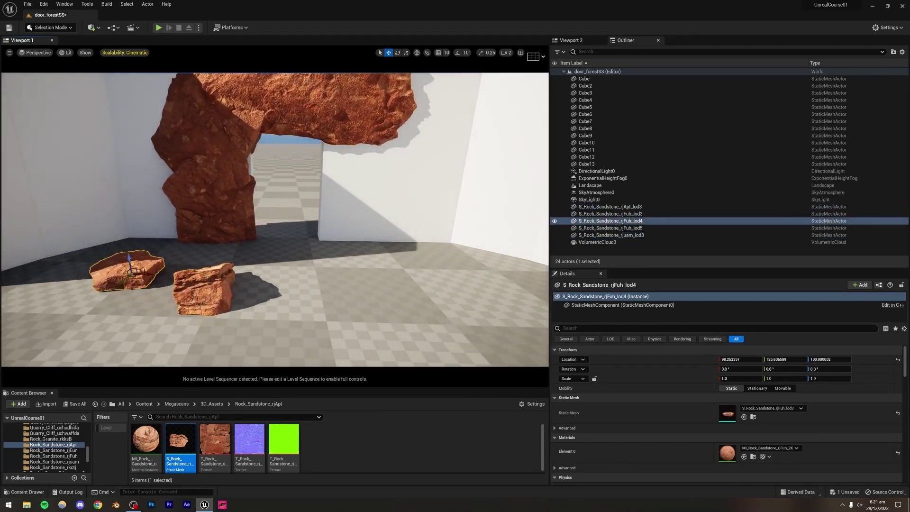
{"action": "left_click_drag", "start_coordinate": [143, 275], "coordinate": [365, 290]}
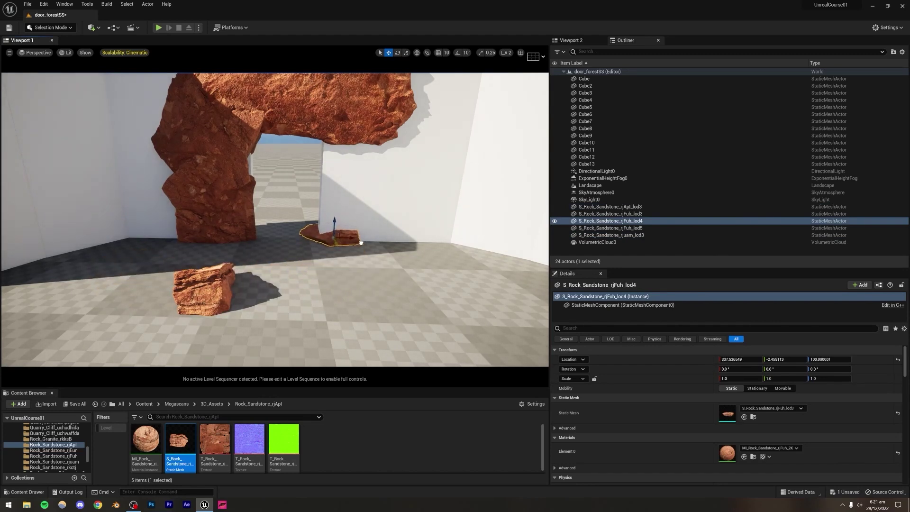
- Scale that rock to about 2.25, stand it upright and raise it to cover the wall right of the doorway
{"action": "left_click", "coordinate": [404, 53]}
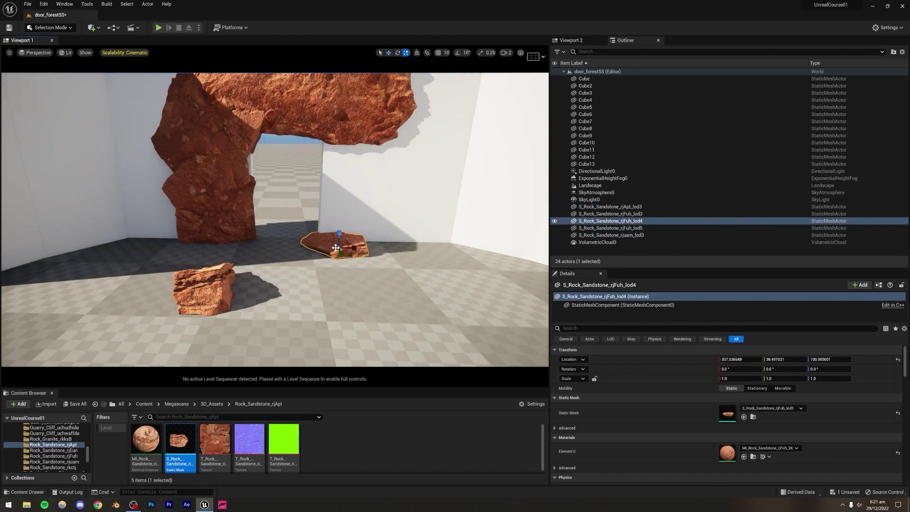
{"action": "left_click_drag", "start_coordinate": [340, 247], "coordinate": [353, 237]}
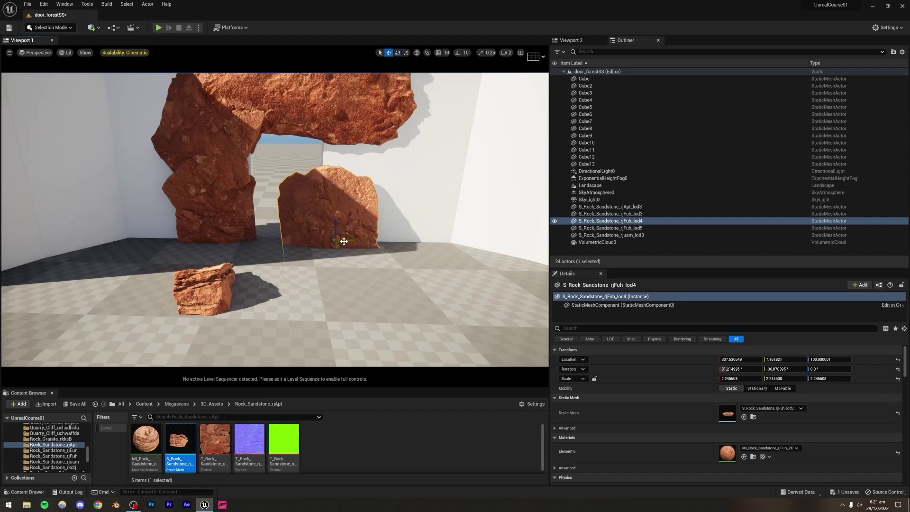
{"action": "left_click_drag", "start_coordinate": [374, 239], "coordinate": [386, 200]}
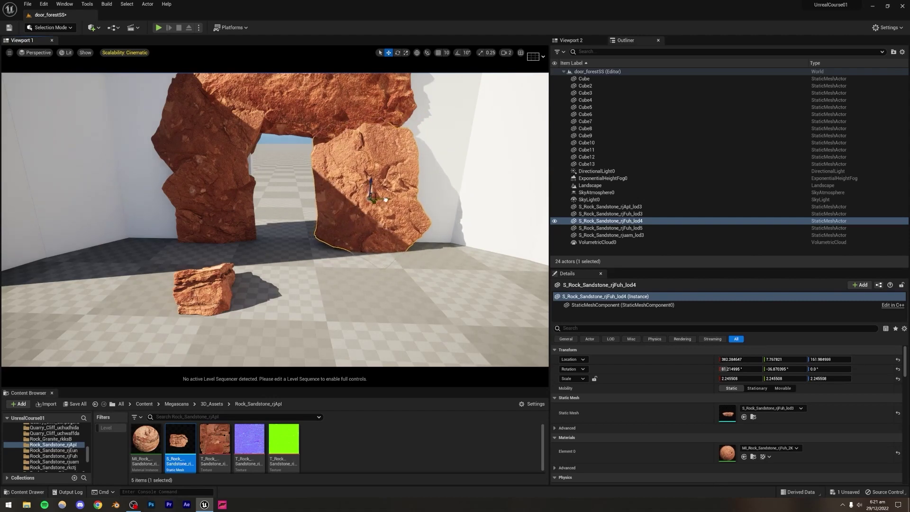
- Move the small ground rock to the foot of the doorway's right-hand rock and scale it to about 3.03
{"action": "left_click", "coordinate": [282, 168]}
{"action": "right_click_drag", "start_coordinate": [293, 169], "coordinate": [225, 160]}
{"action": "left_click", "coordinate": [207, 317]}
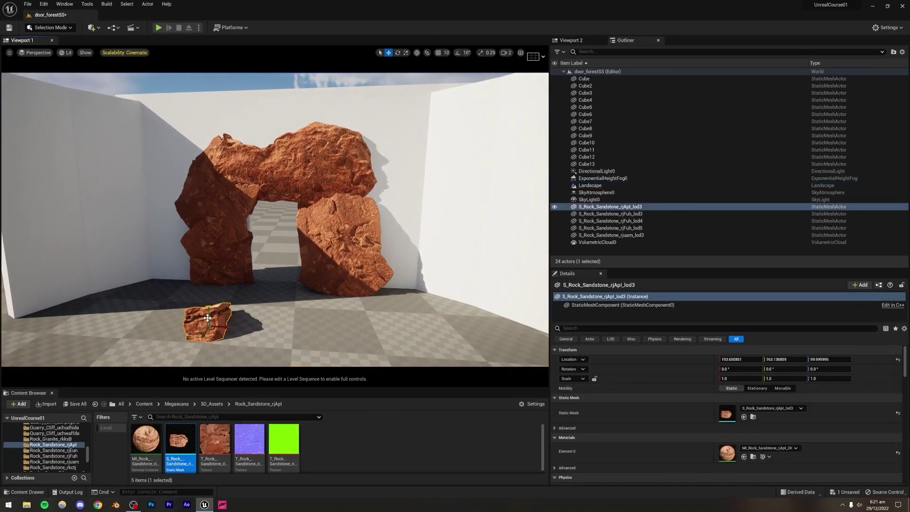
{"action": "left_click_drag", "start_coordinate": [217, 327], "coordinate": [399, 292]}
{"action": "left_click", "coordinate": [406, 53]}
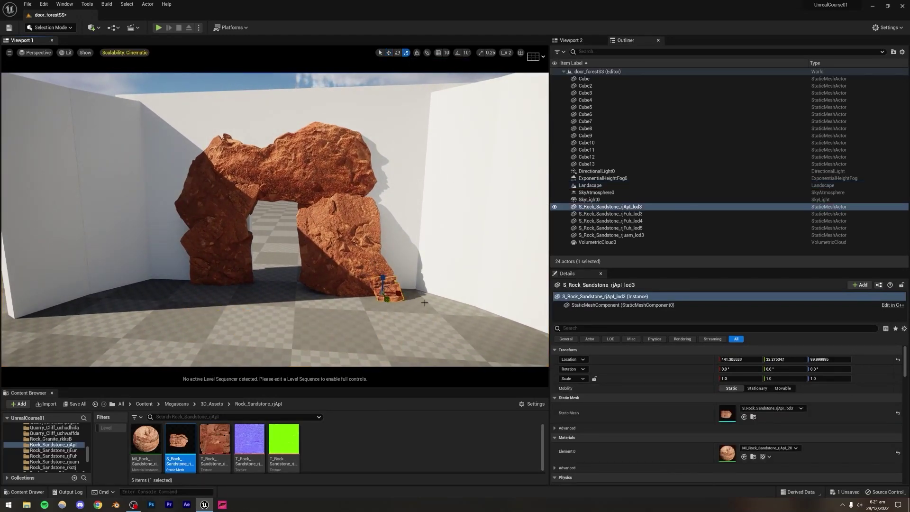
{"action": "left_click_drag", "start_coordinate": [382, 293], "coordinate": [416, 275]}
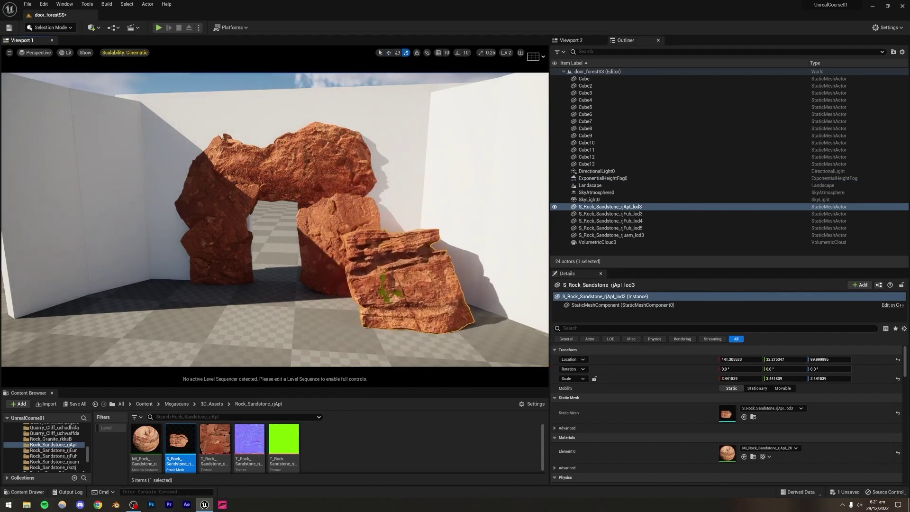
{"action": "left_click_drag", "start_coordinate": [390, 299], "coordinate": [409, 281]}
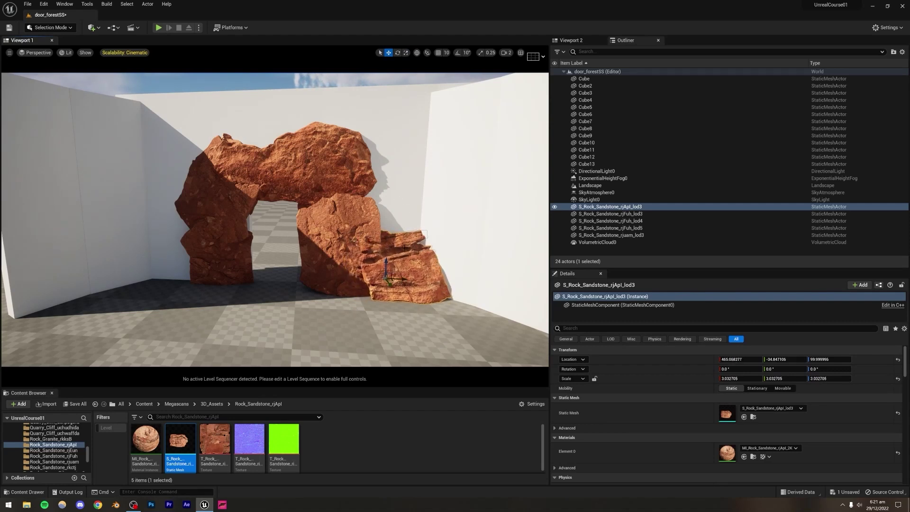
- Try to tilt the small rock by about 6° and shift it up and back behind the doorway's right-hand rock
{"action": "left_click", "coordinate": [397, 52]}
{"action": "left_click_drag", "start_coordinate": [389, 262], "coordinate": [385, 258]}
{"action": "left_click", "coordinate": [388, 52]}
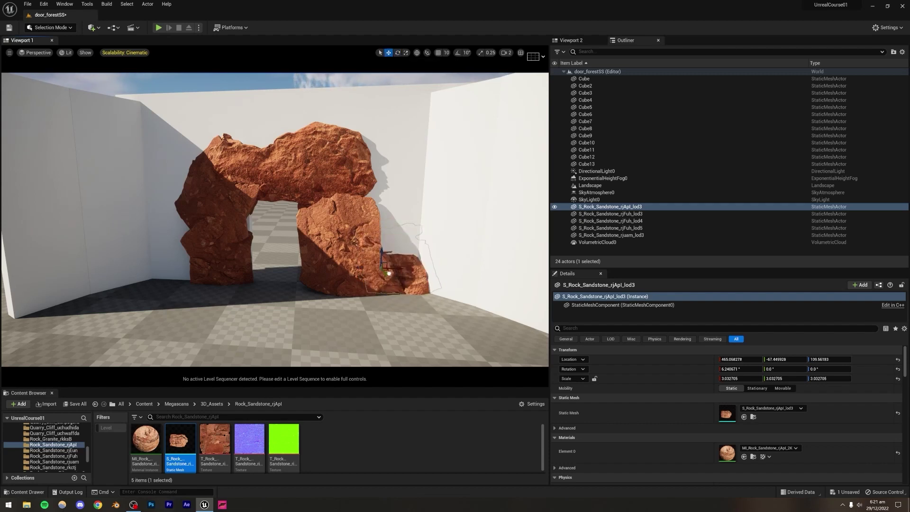
- Duplicate the doorway's right-hand rock and the lintel slab together across to the wall left of the doorway
{"action": "left_click", "coordinate": [258, 344]}
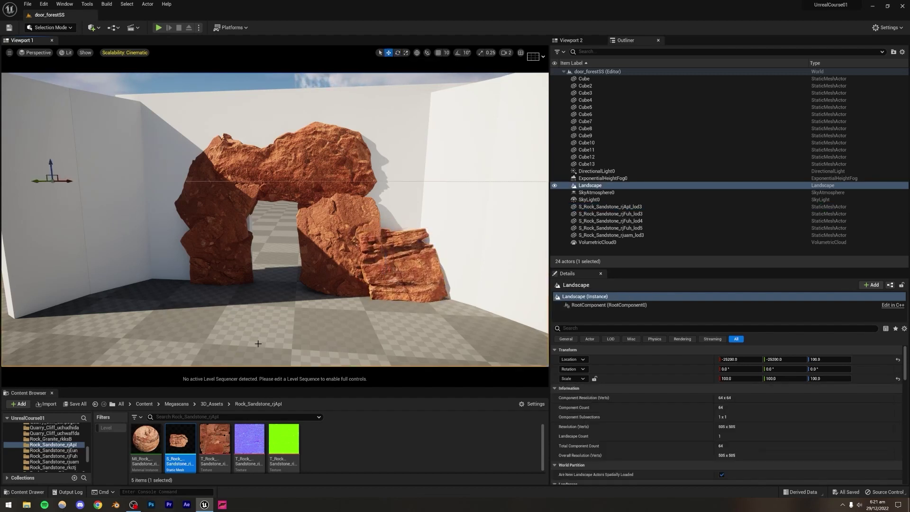
{"action": "right_click_drag", "start_coordinate": [271, 296], "coordinate": [290, 287]}
{"action": "left_click", "coordinate": [334, 256]}
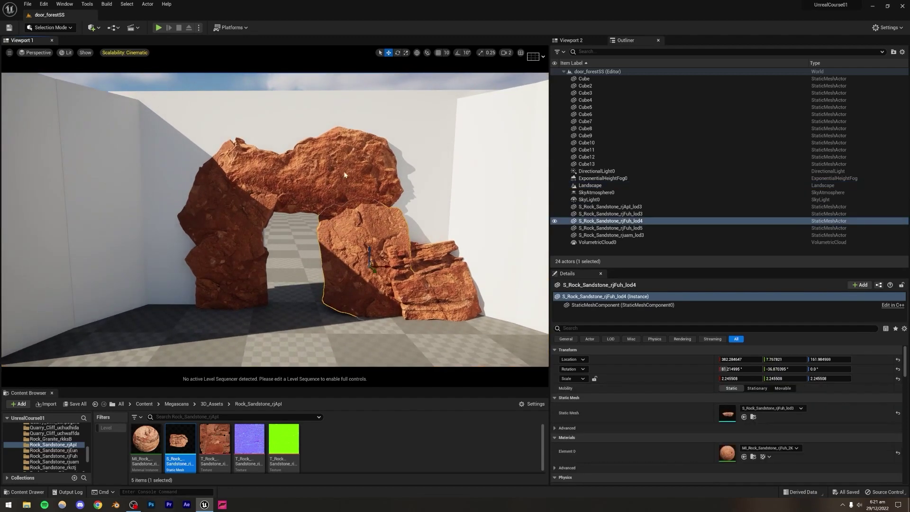
{"action": "left_click", "coordinate": [343, 171], "text": "shift"}
{"action": "left_click_drag", "start_coordinate": [327, 184], "coordinate": [185, 188], "text": "alt"}
{"action": "right_click_drag", "start_coordinate": [309, 240], "coordinate": [215, 239]}
- Raise the slab copy above the doorway's left-hand rocks and tilt it to a Y rotation of about -58°
{"action": "left_click", "coordinate": [313, 157]}
{"action": "mouse_move", "coordinate": [240, 165]}
{"action": "right_mouse_down"}
{"action": "mouse_move", "coordinate": [284, 142]}
{"action": "mouse_move", "coordinate": [270, 133]}
{"action": "mouse_move", "coordinate": [265, 166]}
{"action": "mouse_move", "coordinate": [241, 165]}
{"action": "right_mouse_up"}
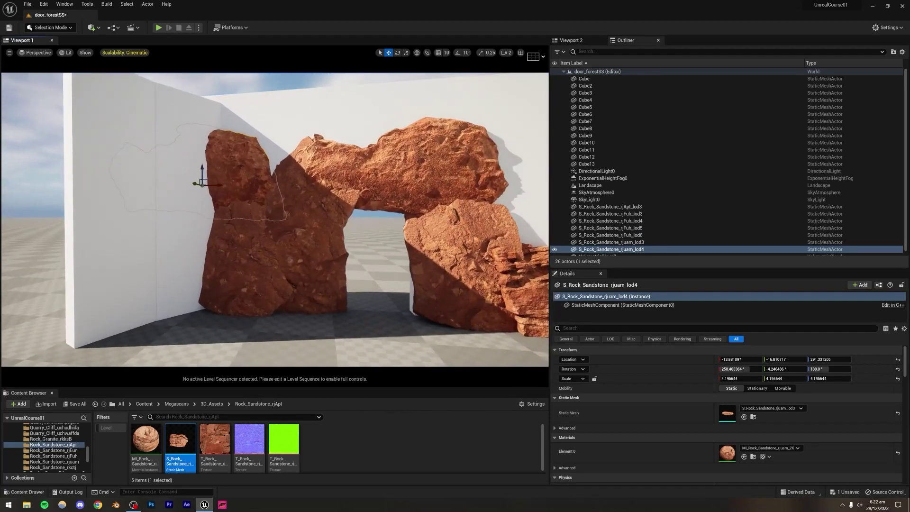
{"action": "left_click_drag", "start_coordinate": [220, 185], "coordinate": [311, 150]}
{"action": "left_click", "coordinate": [397, 53]}
- Duplicate the rjFuh rock beside the doorway's left side out to the left side wall and turn it to about -67° around Z
{"action": "left_click", "coordinate": [364, 244]}
{"action": "right_click_drag", "start_coordinate": [360, 244], "coordinate": [328, 242]}
{"action": "left_click", "coordinate": [329, 242]}
{"action": "left_click", "coordinate": [406, 52]}
{"action": "left_click", "coordinate": [389, 53]}
{"action": "left_click_drag", "start_coordinate": [327, 285], "coordinate": [252, 256], "text": "alt"}
{"action": "left_click", "coordinate": [398, 53]}
{"action": "right_click_drag", "start_coordinate": [229, 242], "coordinate": [237, 241]}
{"action": "left_click_drag", "start_coordinate": [218, 242], "coordinate": [228, 270]}
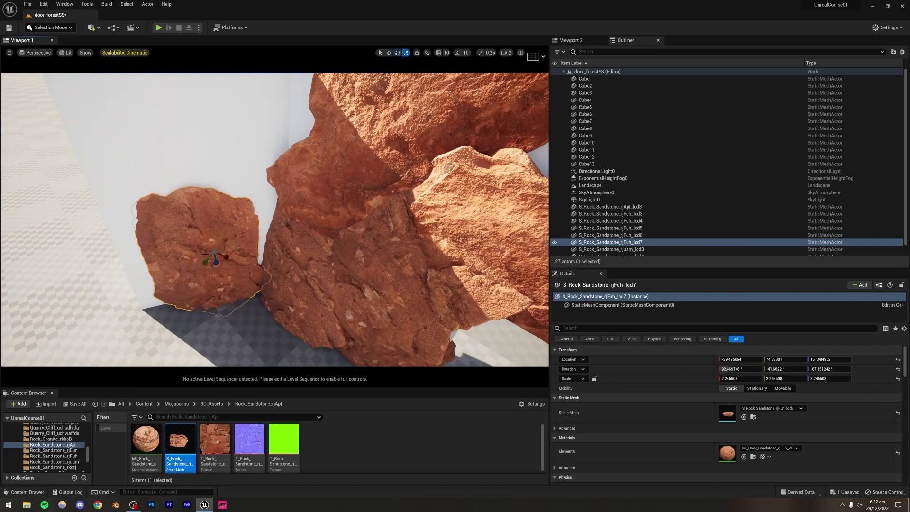
- Enlarge the new rock copy and move it against the left side wall to cover the wall's surface
{"action": "left_click_drag", "start_coordinate": [215, 258], "coordinate": [251, 234]}
{"action": "right_click_drag", "start_coordinate": [252, 234], "coordinate": [166, 216]}
{"action": "key", "text": "w"}
{"action": "right_click_drag", "start_coordinate": [275, 218], "coordinate": [275, 218]}
{"action": "left_click_drag", "start_coordinate": [268, 242], "coordinate": [267, 219]}
{"action": "right_click_drag", "start_coordinate": [269, 215], "coordinate": [269, 215]}
- Duplicate the lintel slab to the top of the left wall corner and rotate it to about 154° around Z
{"action": "left_click", "coordinate": [348, 185]}
{"action": "right_click_drag", "start_coordinate": [348, 185], "coordinate": [348, 185]}
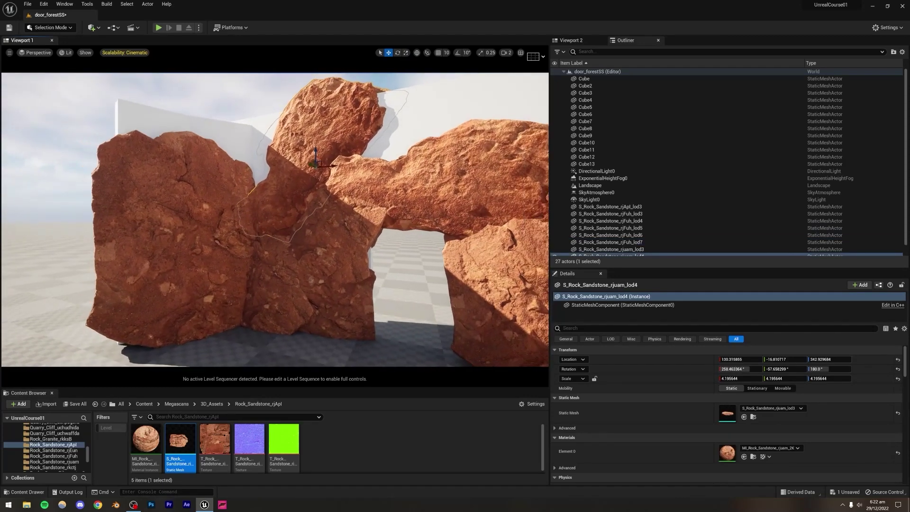
{"action": "right_click_drag", "start_coordinate": [269, 216], "coordinate": [268, 216]}
{"action": "left_click", "coordinate": [436, 193]}
{"action": "left_click_drag", "start_coordinate": [467, 197], "coordinate": [296, 159], "text": "alt"}
{"action": "left_click", "coordinate": [398, 53]}
{"action": "key", "text": "w"}
{"action": "right_click_drag", "start_coordinate": [284, 159], "coordinate": [283, 178]}
{"action": "scroll", "coordinate": [255, 218], "scroll_direction": "down", "scroll_amount": 10}
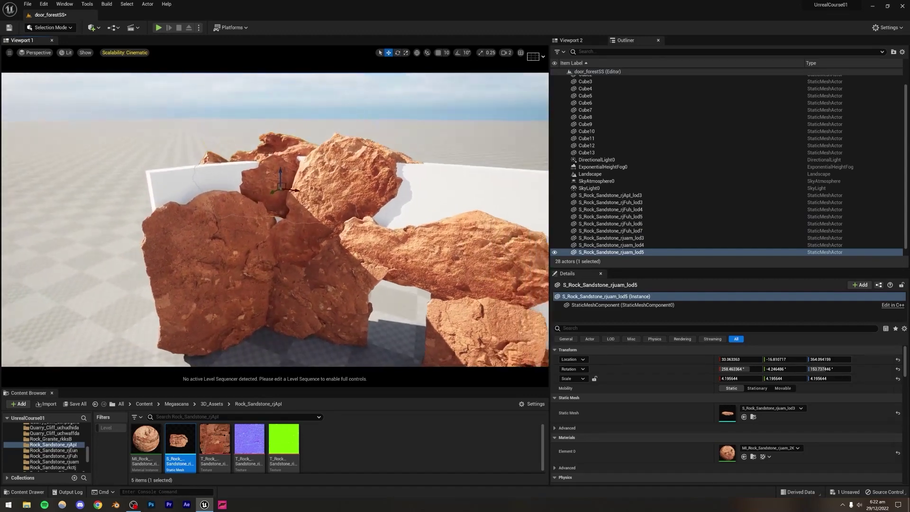
- Fit the slab copy into the upper left wall corner, fine-tuning its position in the top wireframe view before returning to perspective
{"action": "key", "text": "e"}
{"action": "left_click", "coordinate": [389, 54]}
{"action": "left_click_drag", "start_coordinate": [280, 199], "coordinate": [274, 196]}
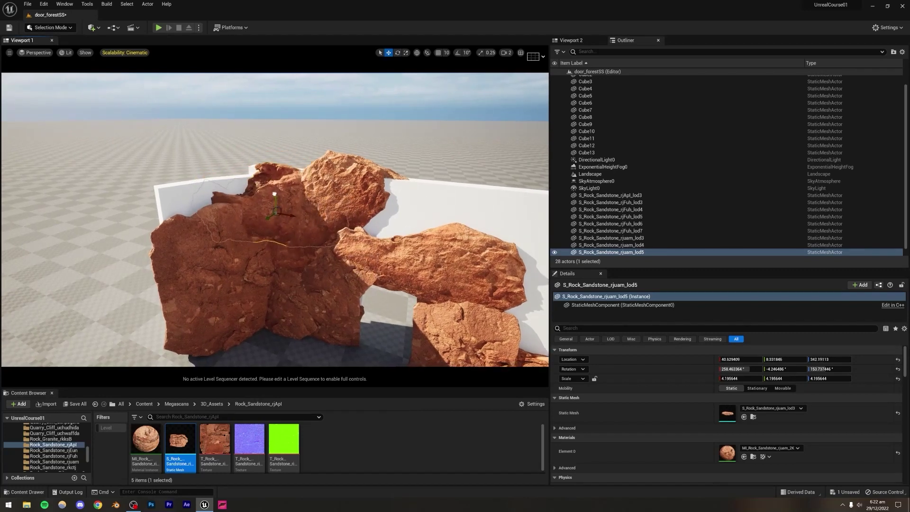
{"action": "left_click", "coordinate": [33, 53]}
{"action": "left_click", "coordinate": [41, 80]}
{"action": "scroll", "coordinate": [303, 237], "scroll_direction": "up", "scroll_amount": 5}
{"action": "scroll", "coordinate": [289, 220], "scroll_direction": "up", "scroll_amount": 3}
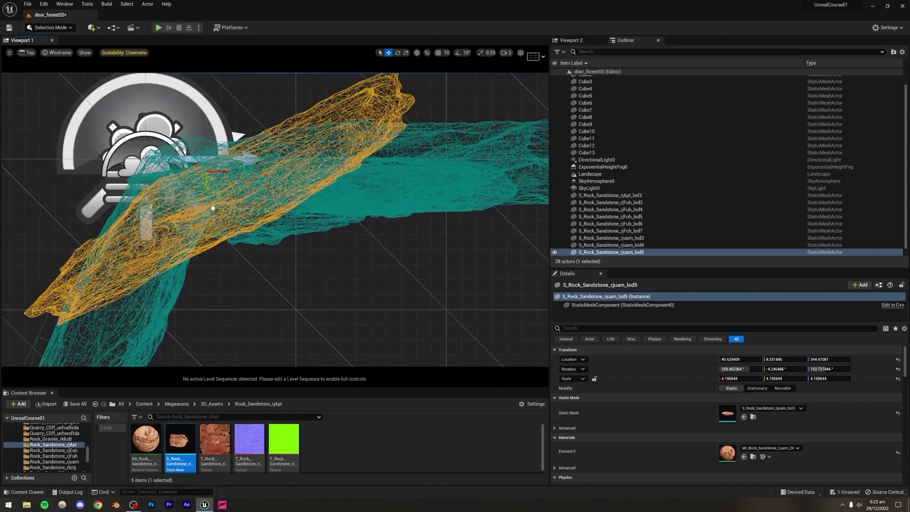
{"action": "left_click_drag", "start_coordinate": [256, 177], "coordinate": [240, 189]}
{"action": "left_click", "coordinate": [27, 52]}
{"action": "left_click", "coordinate": [39, 66]}
- Duplicate the left corner slab and the large left-wall rock together over to the right side wall
{"action": "left_click", "coordinate": [261, 136]}
{"action": "key", "text": "q"}
{"action": "right_click_drag", "start_coordinate": [260, 136], "coordinate": [239, 52]}
{"action": "key", "text": "w"}
{"action": "right_click_drag", "start_coordinate": [262, 111], "coordinate": [278, 184]}
{"action": "key", "text": "s"}
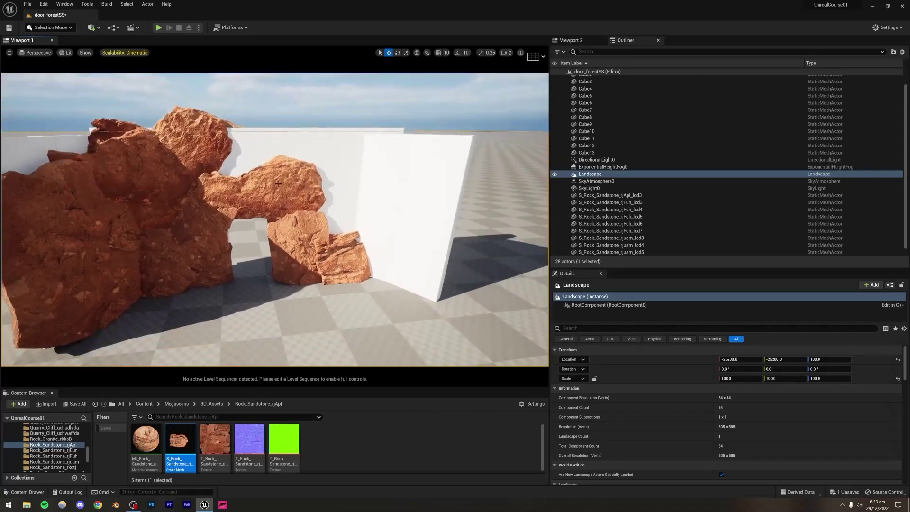
{"action": "left_click", "coordinate": [153, 182]}
{"action": "left_click", "coordinate": [135, 218], "text": "shift"}
{"action": "left_click_drag", "start_coordinate": [97, 258], "coordinate": [415, 261], "text": "alt"}
- Rotate the two copies together by about 85° around Z and move them onto the face of the right wall
{"action": "right_click_drag", "start_coordinate": [415, 261], "coordinate": [448, 61]}
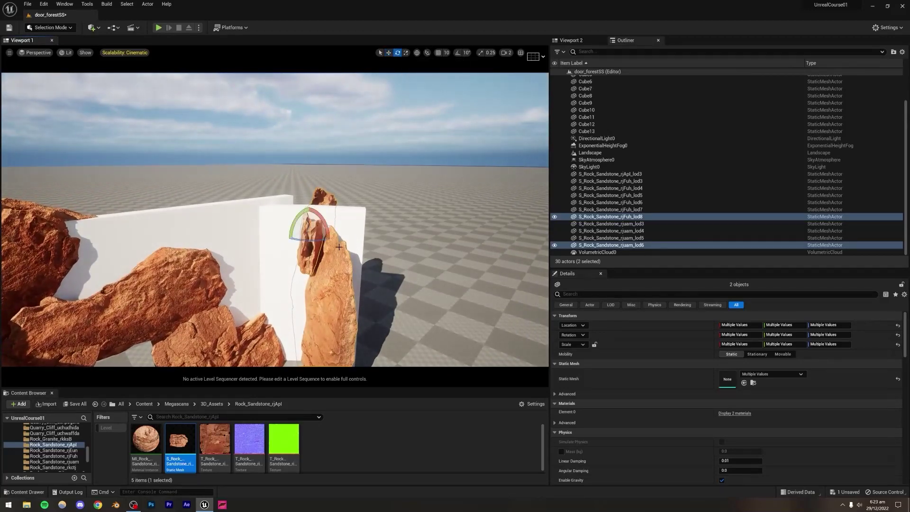
{"action": "left_click_drag", "start_coordinate": [314, 241], "coordinate": [336, 237]}
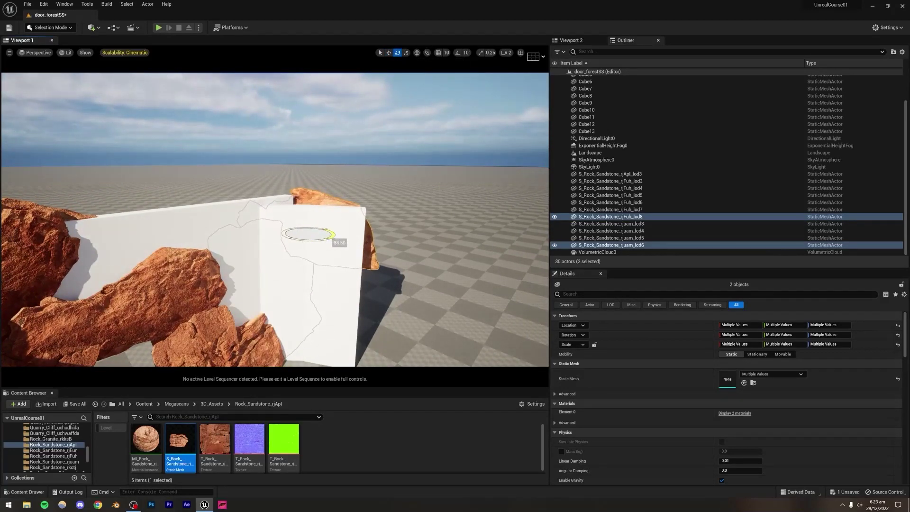
{"action": "right_click_drag", "start_coordinate": [333, 235], "coordinate": [411, 35]}
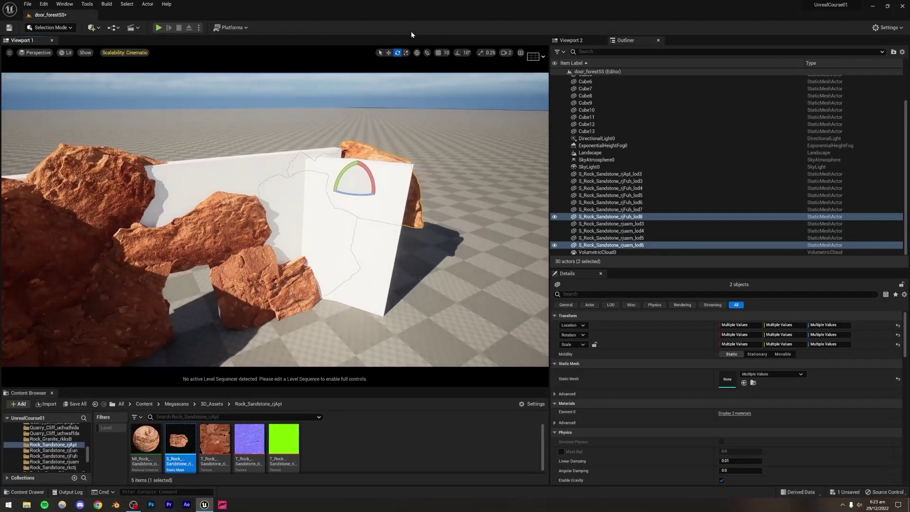
{"action": "left_click", "coordinate": [389, 53]}
{"action": "left_click_drag", "start_coordinate": [363, 190], "coordinate": [344, 197]}
- Duplicate the right-wall slab downward, turn it to cover the lower wall and scale it to about 4.93
{"action": "left_click", "coordinate": [352, 209]}
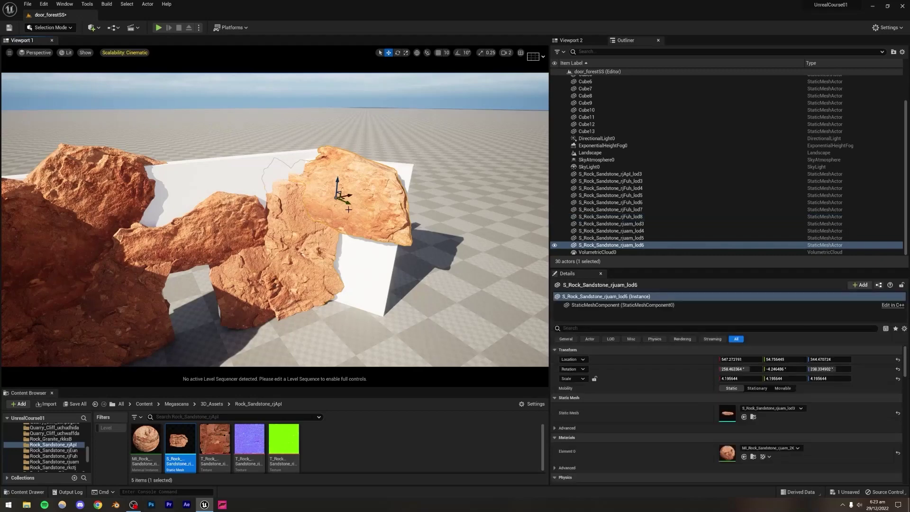
{"action": "left_click_drag", "start_coordinate": [344, 196], "coordinate": [373, 264], "text": "alt"}
{"action": "right_click_drag", "start_coordinate": [371, 269], "coordinate": [390, 270]}
{"action": "left_click_drag", "start_coordinate": [350, 268], "coordinate": [370, 252]}
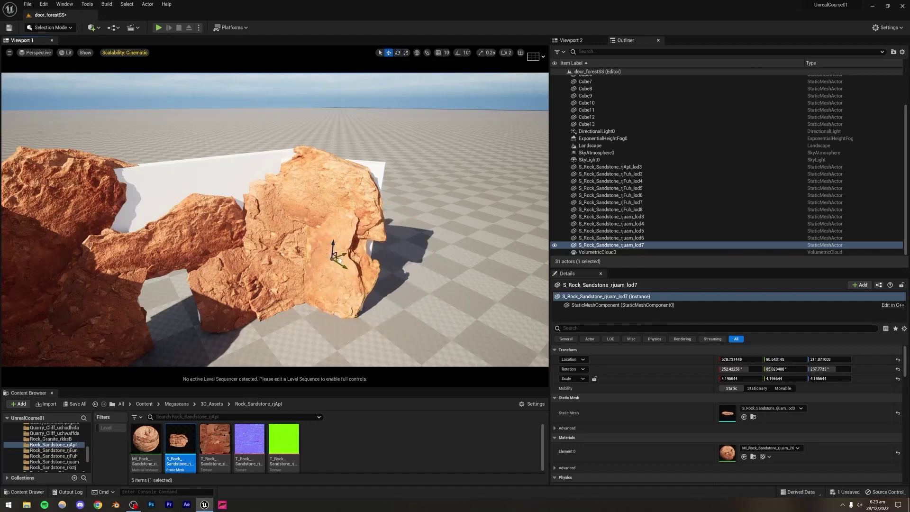
{"action": "left_click", "coordinate": [406, 52]}
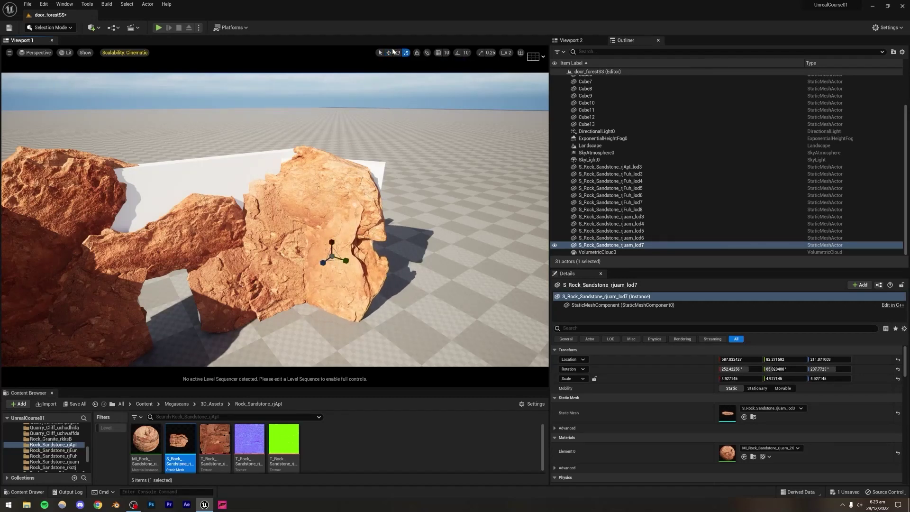
- Duplicate the lintel slab straight upward to fill the wall above the doorway
{"action": "left_click", "coordinate": [411, 247]}
{"action": "right_click_drag", "start_coordinate": [411, 247], "coordinate": [208, 180]}
{"action": "left_click", "coordinate": [288, 247]}
{"action": "left_click_drag", "start_coordinate": [284, 256], "coordinate": [284, 209], "text": "alt"}
{"action": "left_click", "coordinate": [279, 268]}
{"action": "key", "text": "w"}
{"action": "right_click_drag", "start_coordinate": [279, 268], "coordinate": [279, 268]}
{"action": "key", "text": "s"}
{"action": "right_click_drag", "start_coordinate": [290, 195], "coordinate": [290, 224]}
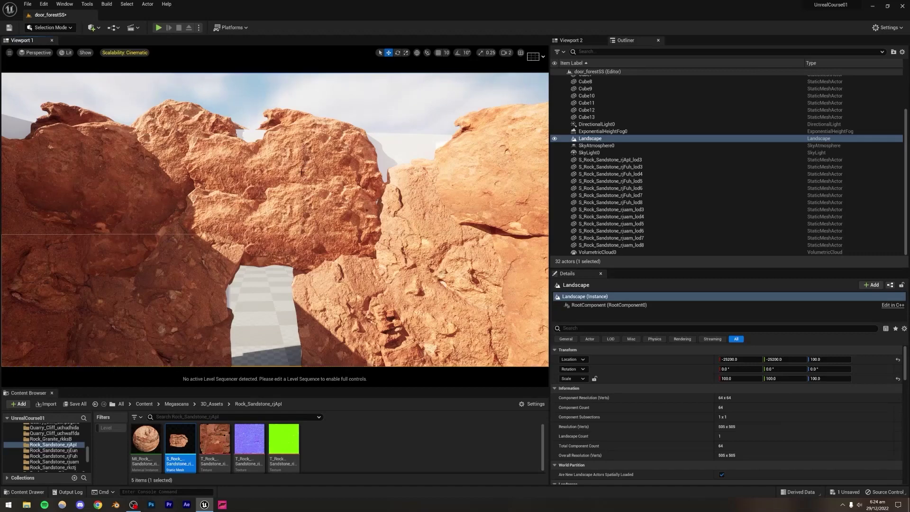
- Rotate the upper slab to about 78° in X, -6° in Y and 0° in Z, and scale it to about 5.78
{"action": "left_click", "coordinate": [364, 112]}
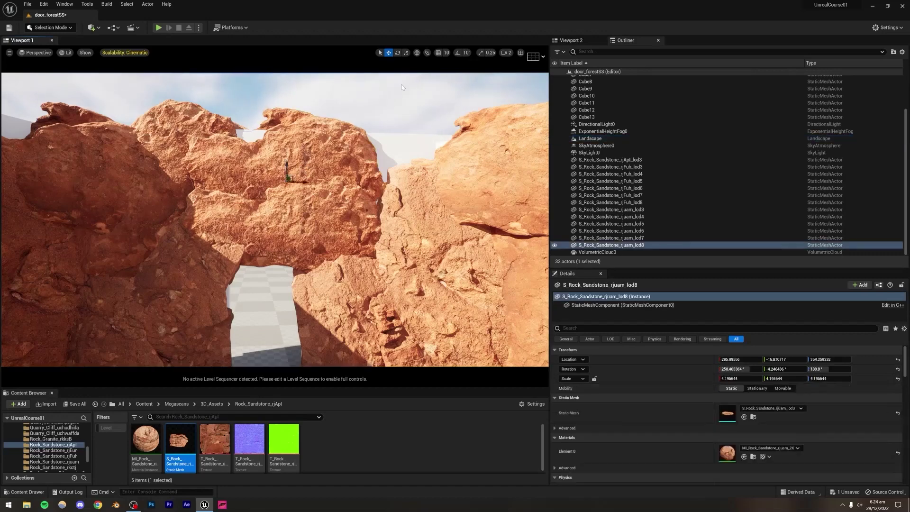
{"action": "left_click", "coordinate": [398, 53]}
{"action": "left_click_drag", "start_coordinate": [265, 192], "coordinate": [331, 171]}
{"action": "left_click", "coordinate": [406, 53]}
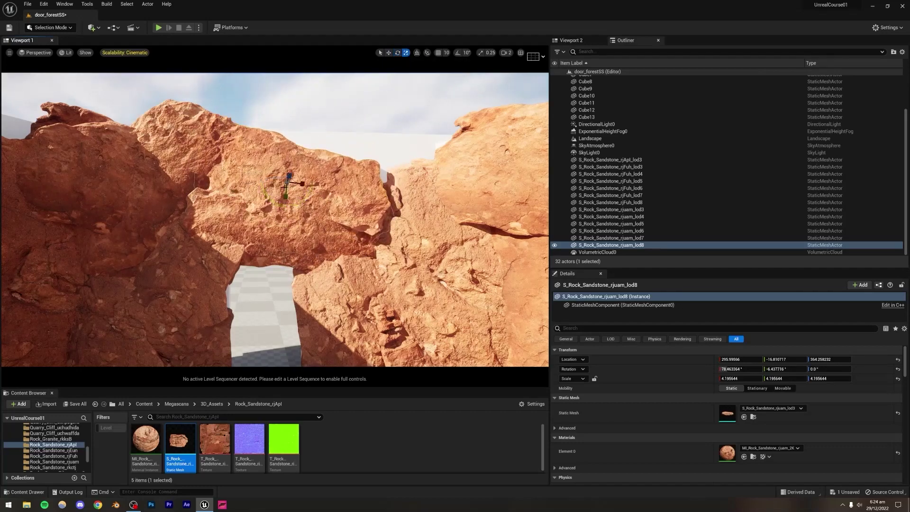
{"action": "left_click_drag", "start_coordinate": [288, 185], "coordinate": [301, 121]}
- Lower the enlarged upper slab and shift it slightly right and forward so it overlaps the lintel slab
{"action": "left_click", "coordinate": [388, 52]}
{"action": "right_click_drag", "start_coordinate": [306, 138], "coordinate": [284, 138]}
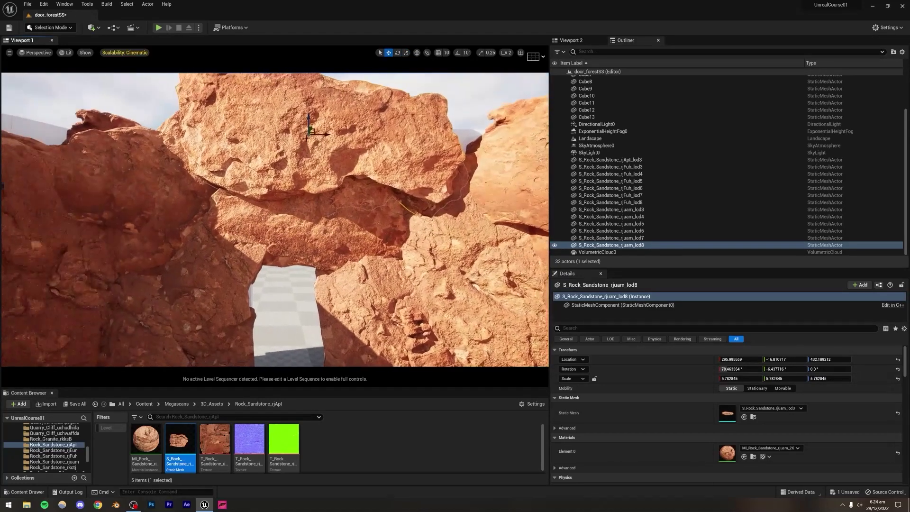
{"action": "left_click_drag", "start_coordinate": [322, 136], "coordinate": [374, 224]}
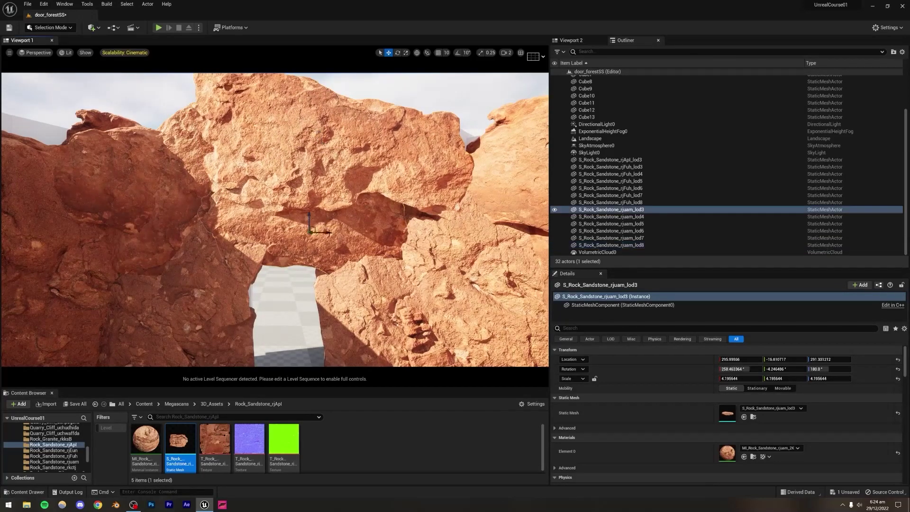
{"action": "left_click_drag", "start_coordinate": [324, 147], "coordinate": [327, 143]}
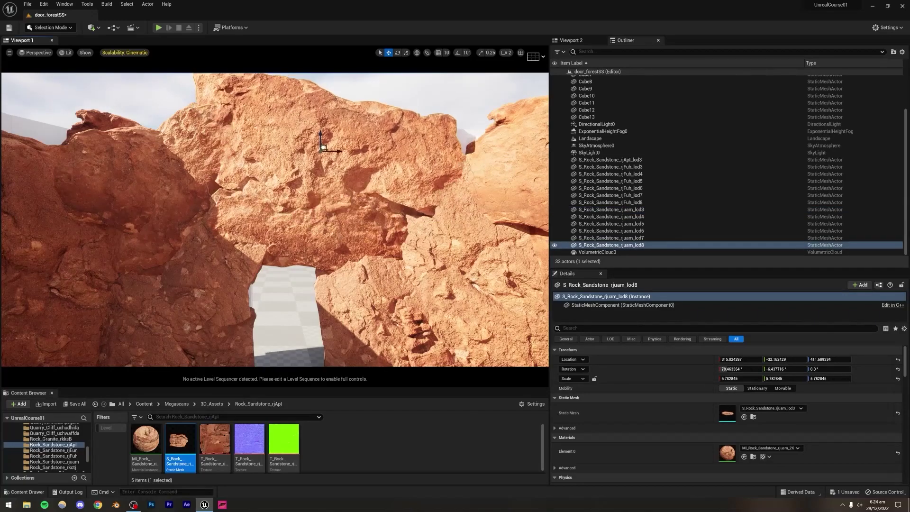